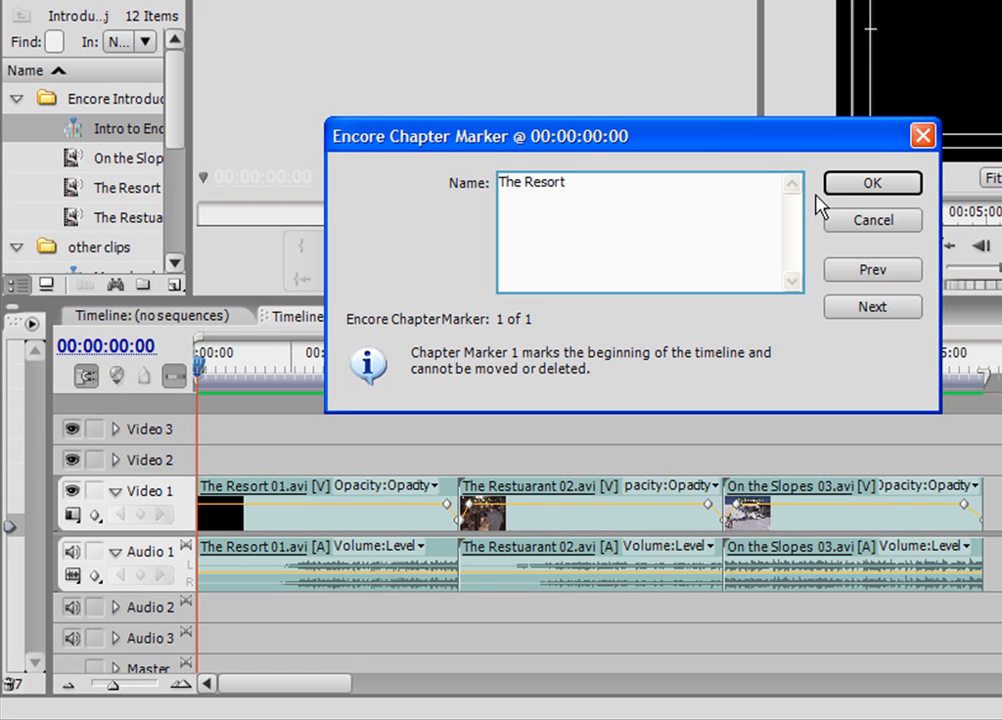
# - Confirm The Resort chapter marker and add an Encore chapter marker named The Restuarant at the start of the second clip
pyautogui.click(834, 190)
pyautogui.press('Down')
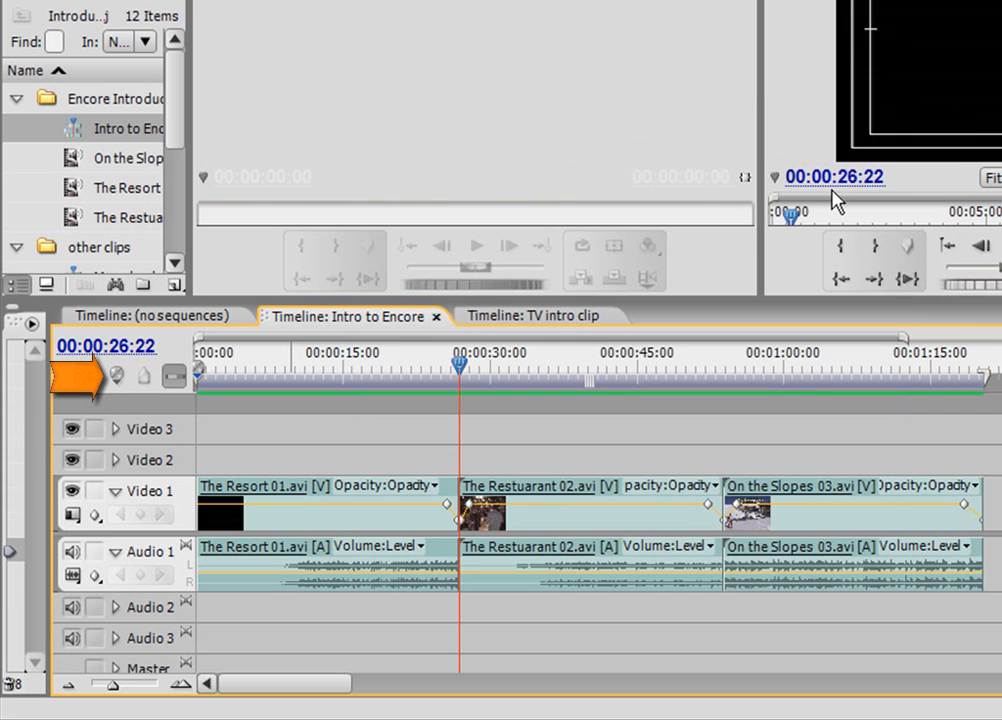
pyautogui.click(116, 377)
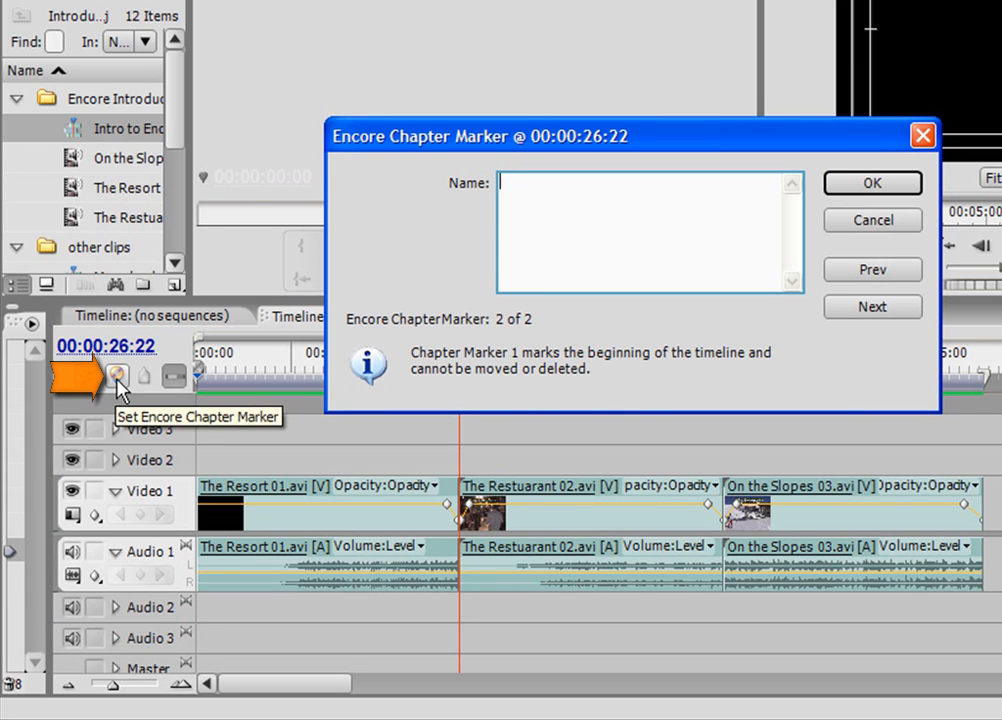
pyautogui.write('The Res')
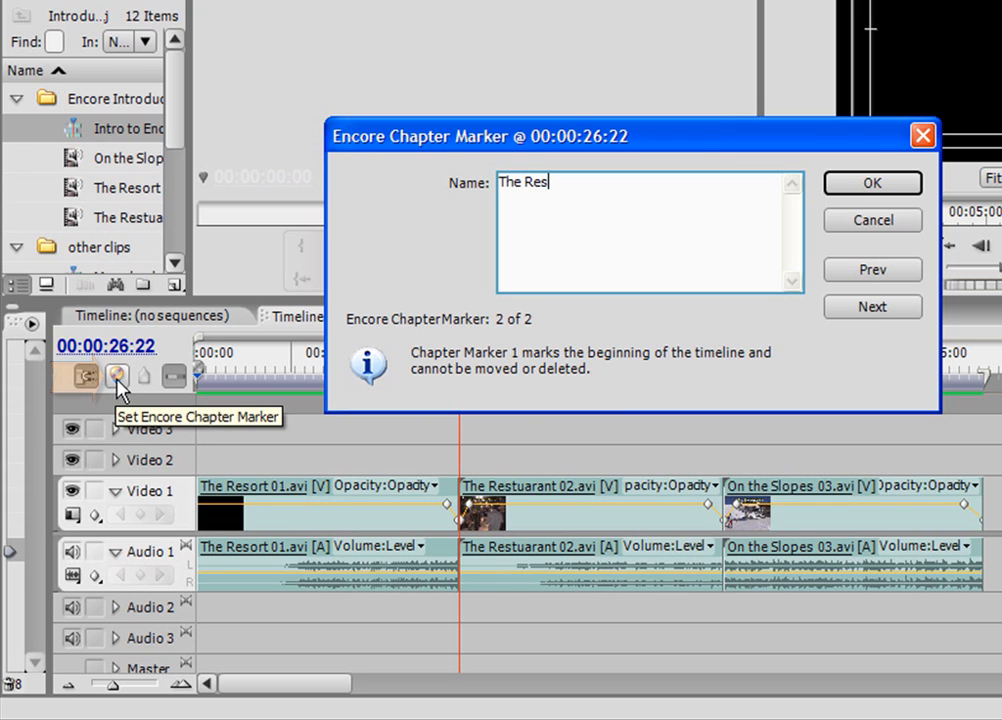
pyautogui.write('tuarant')
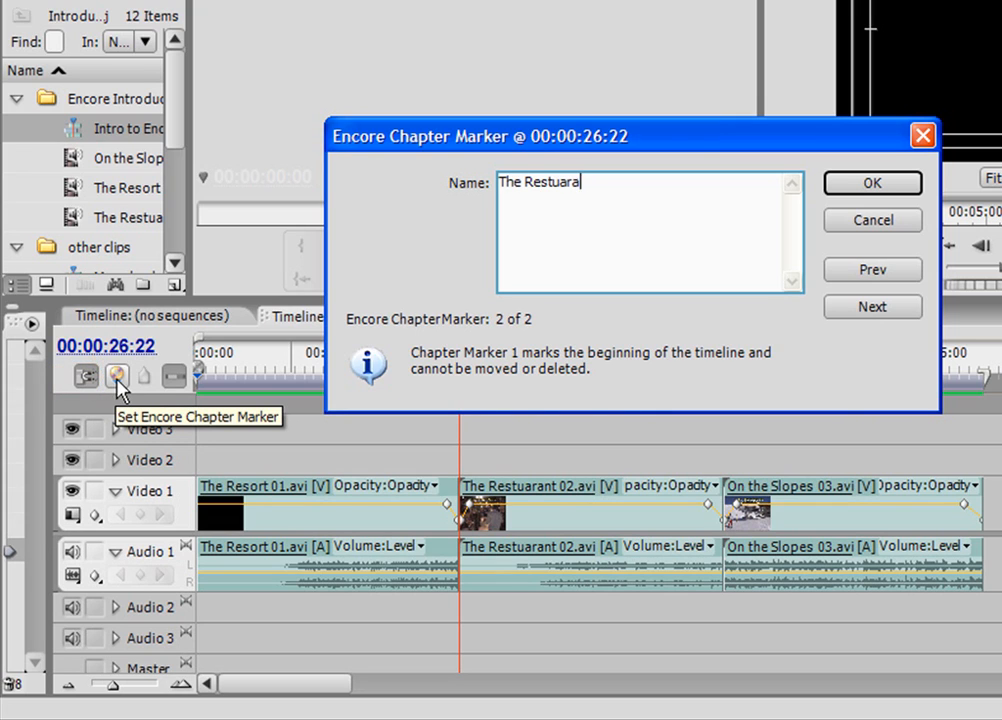
pyautogui.click(868, 185)
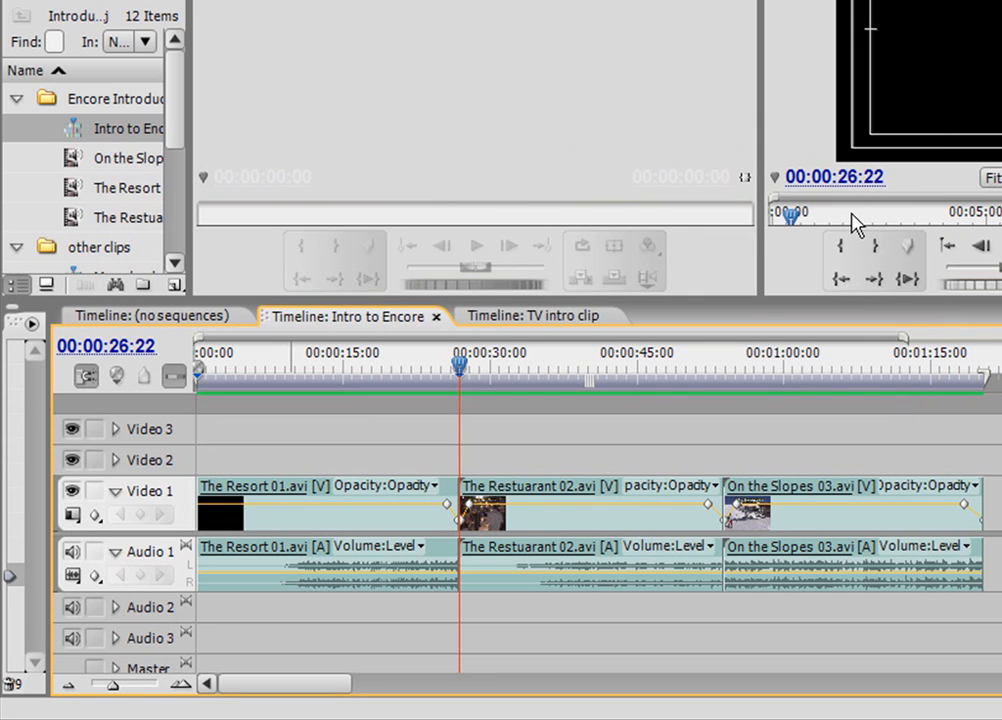
# - Add an Encore chapter marker named On the Slopes at the start of the third clip
pyautogui.press('pagedown')
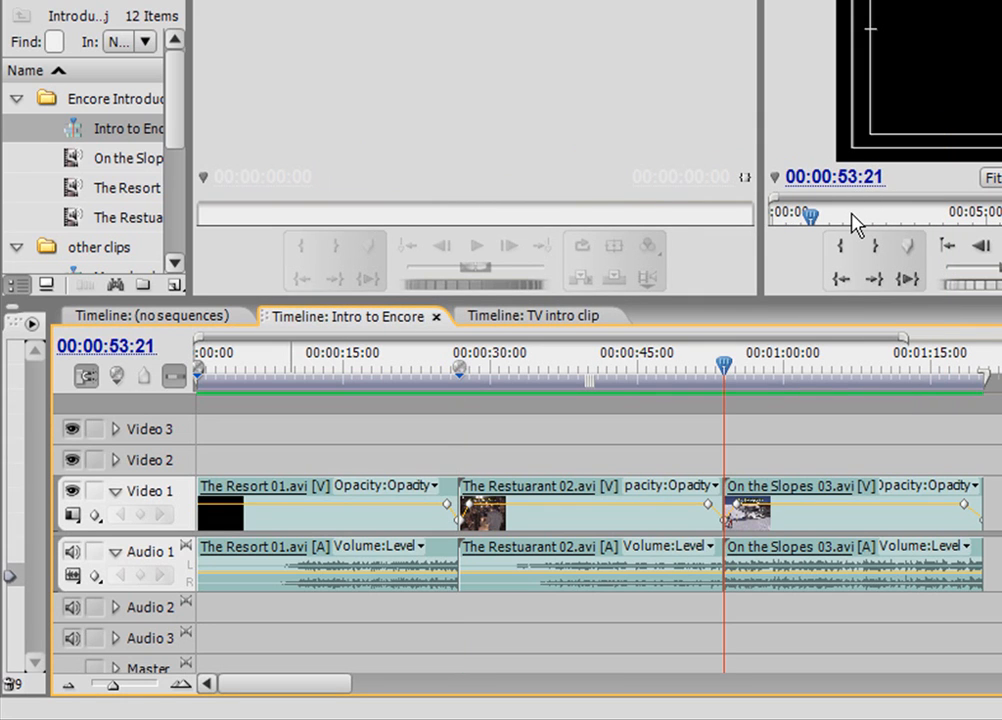
pyautogui.click(118, 378)
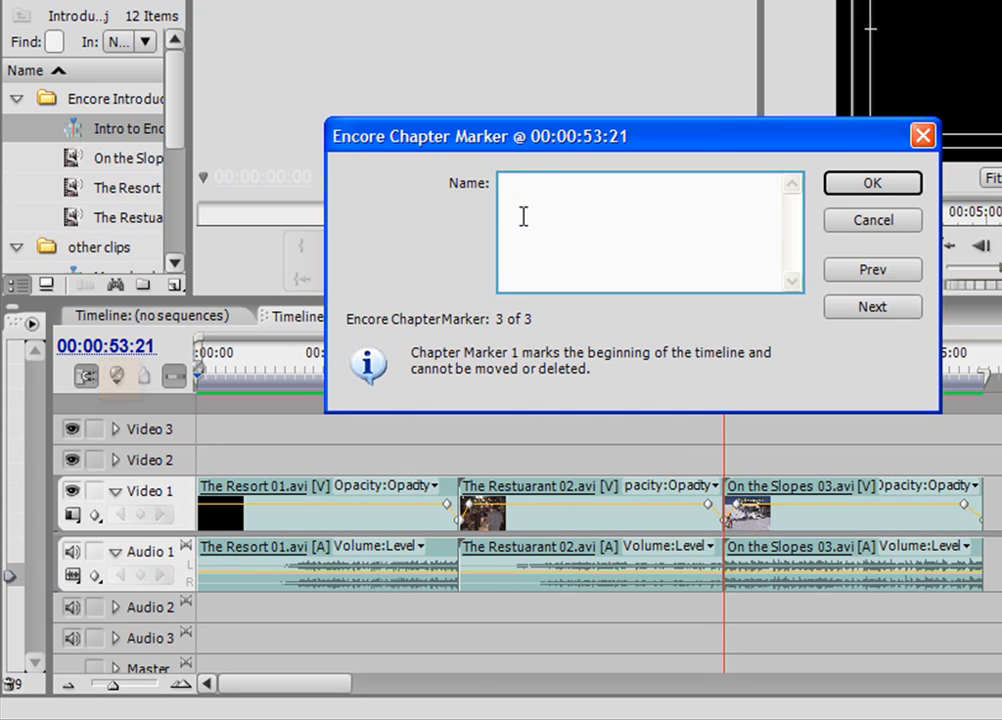
pyautogui.write('On the Slopes')
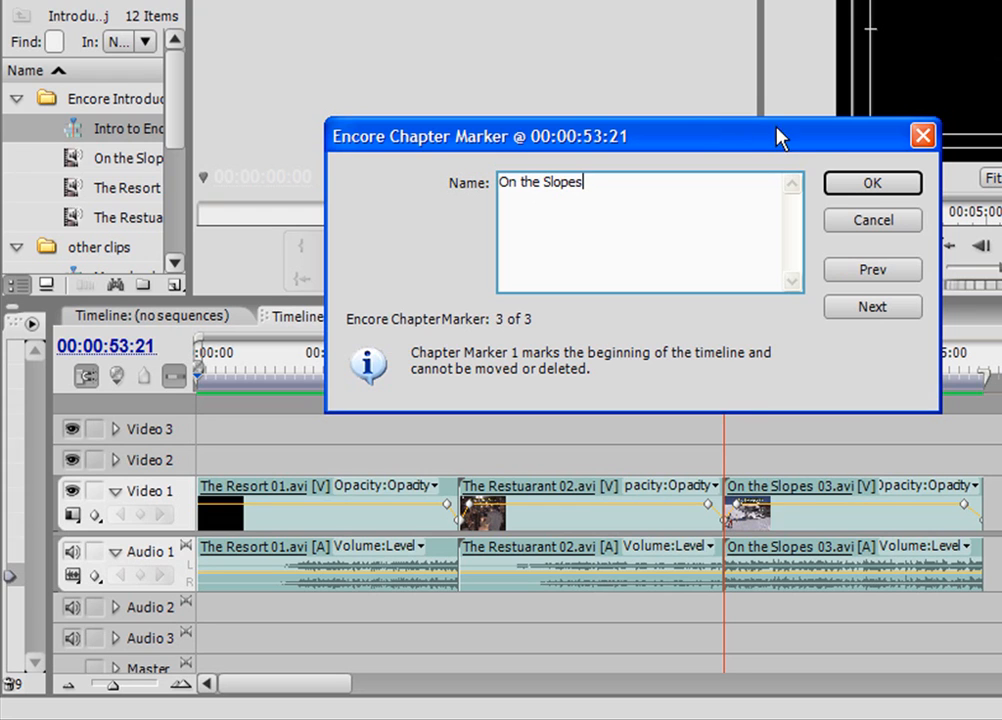
pyautogui.click(848, 190)
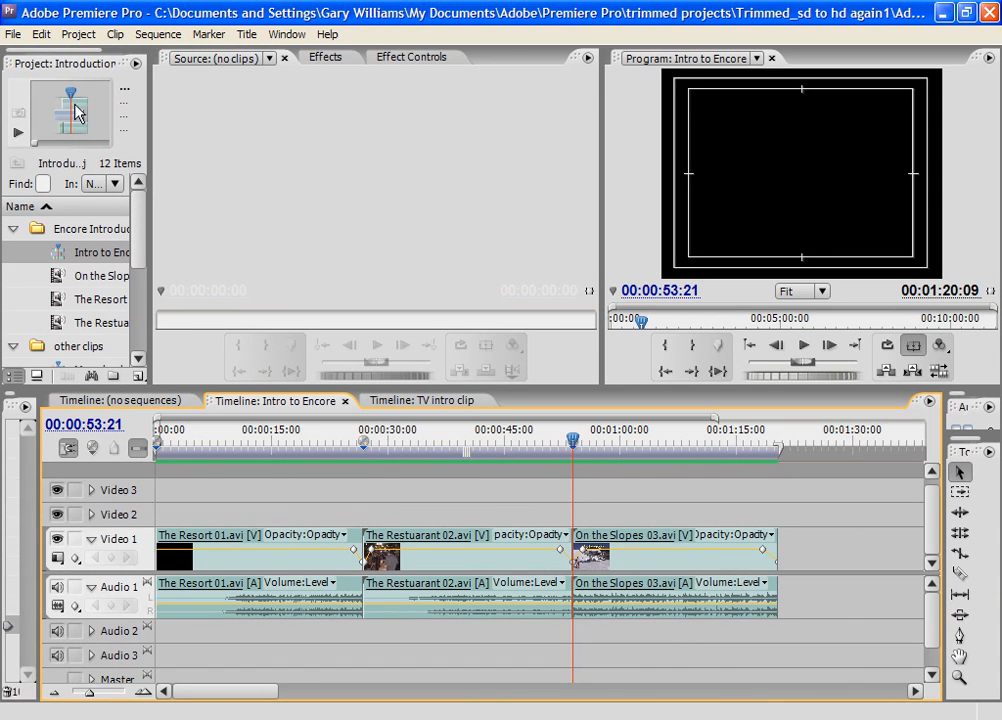
# - Start exporting the sequence to Encore and examine the bitrate encoding options in its video encoding settings
pyautogui.click(12, 35)
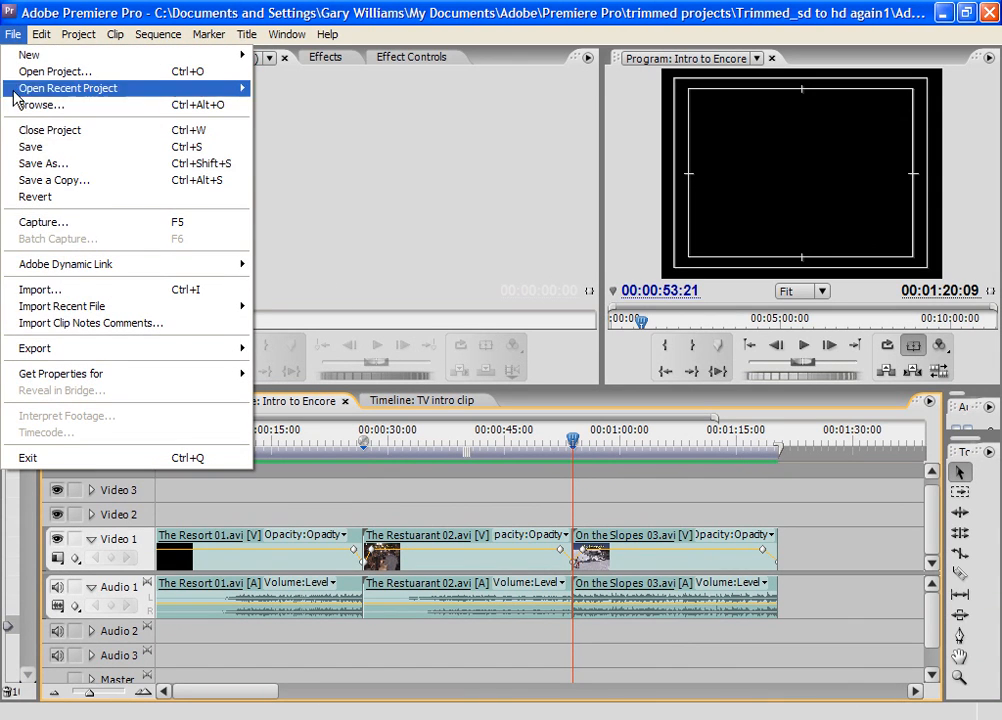
pyautogui.moveTo(112, 358)
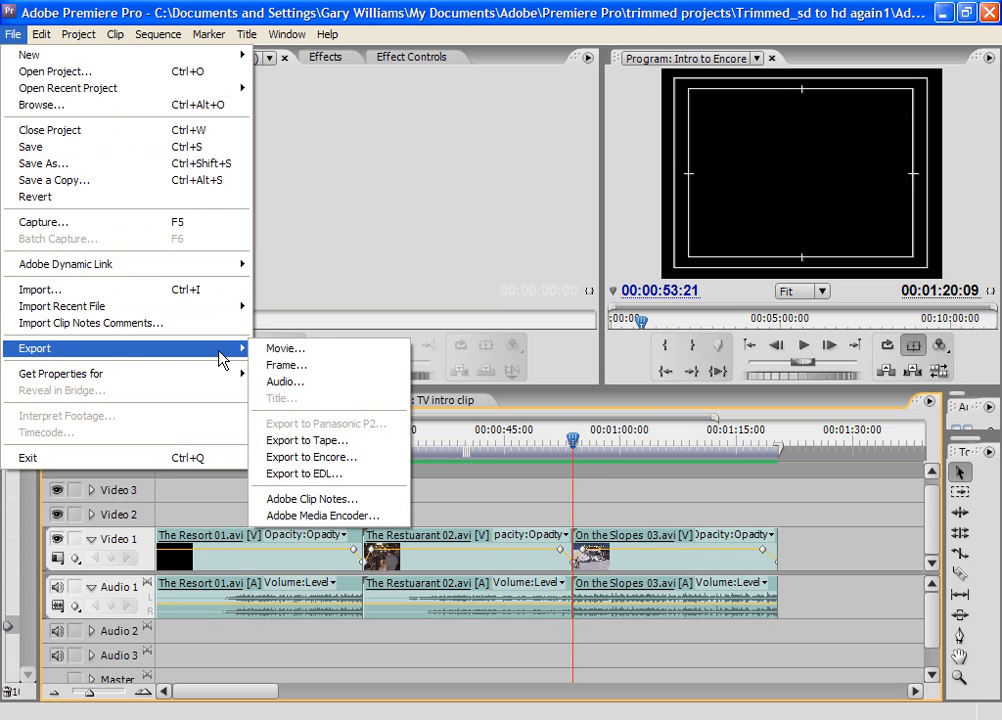
pyautogui.click(305, 458)
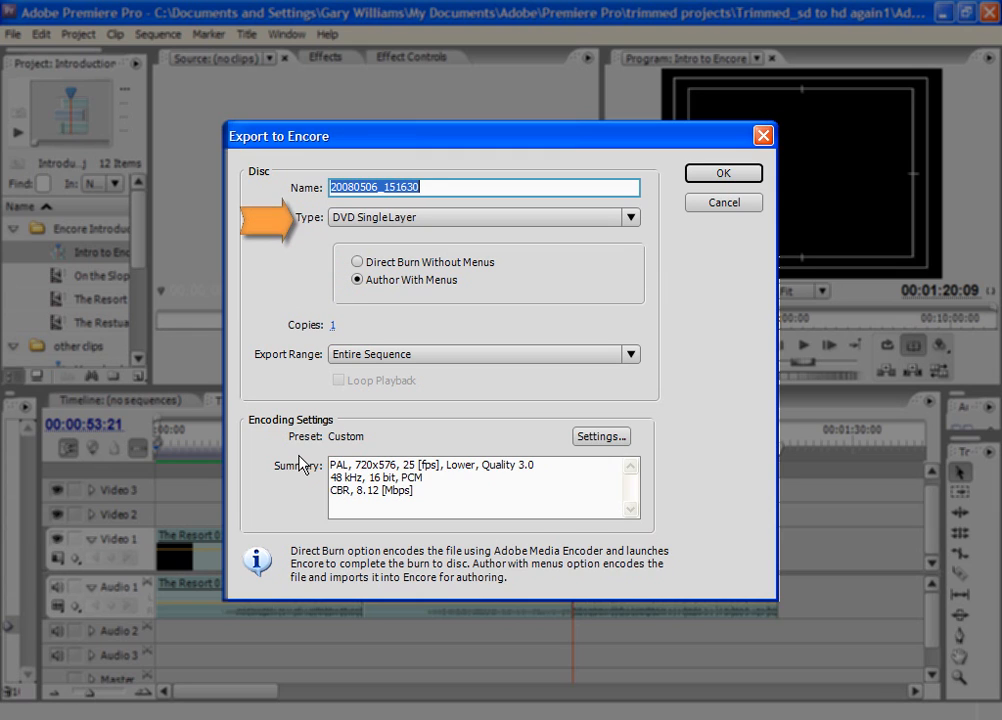
pyautogui.click(601, 438)
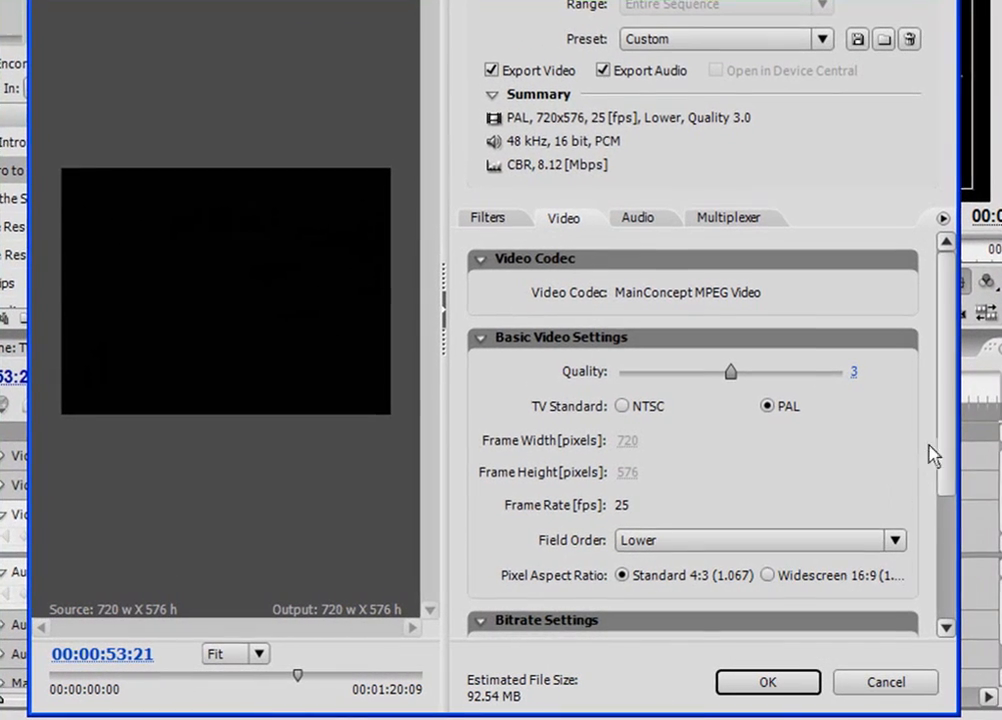
pyautogui.moveTo(951, 431); pyautogui.dragTo(978, 573)
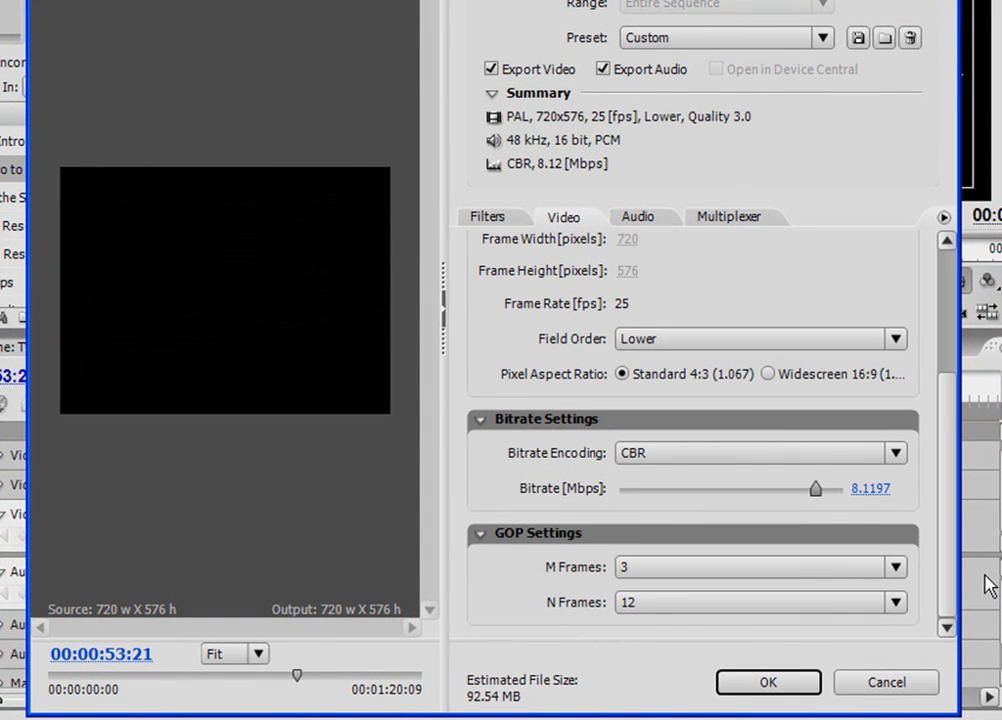
pyautogui.click(894, 453)
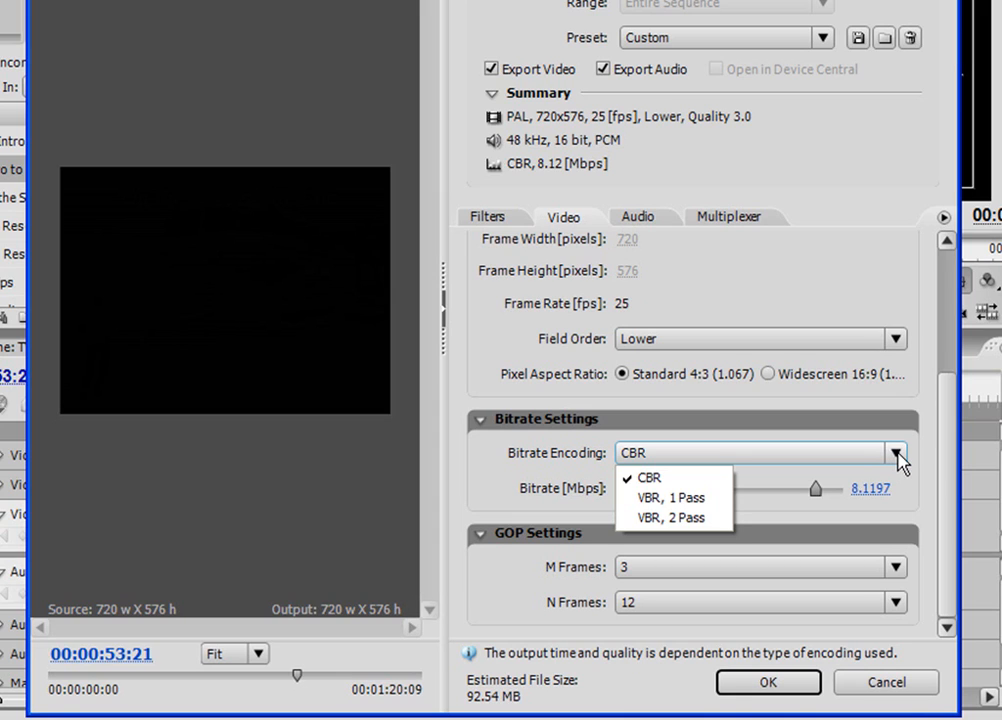
pyautogui.click(900, 456)
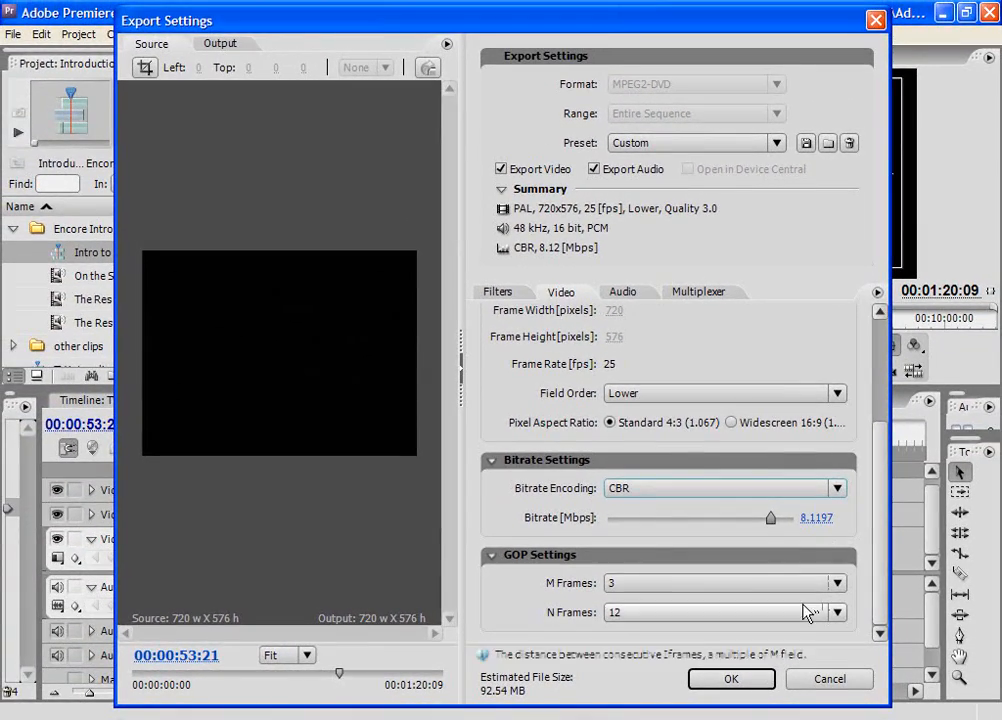
# - Accept the encoding settings and export under the file name Encore demo in the Encore video folder
pyautogui.click(729, 680)
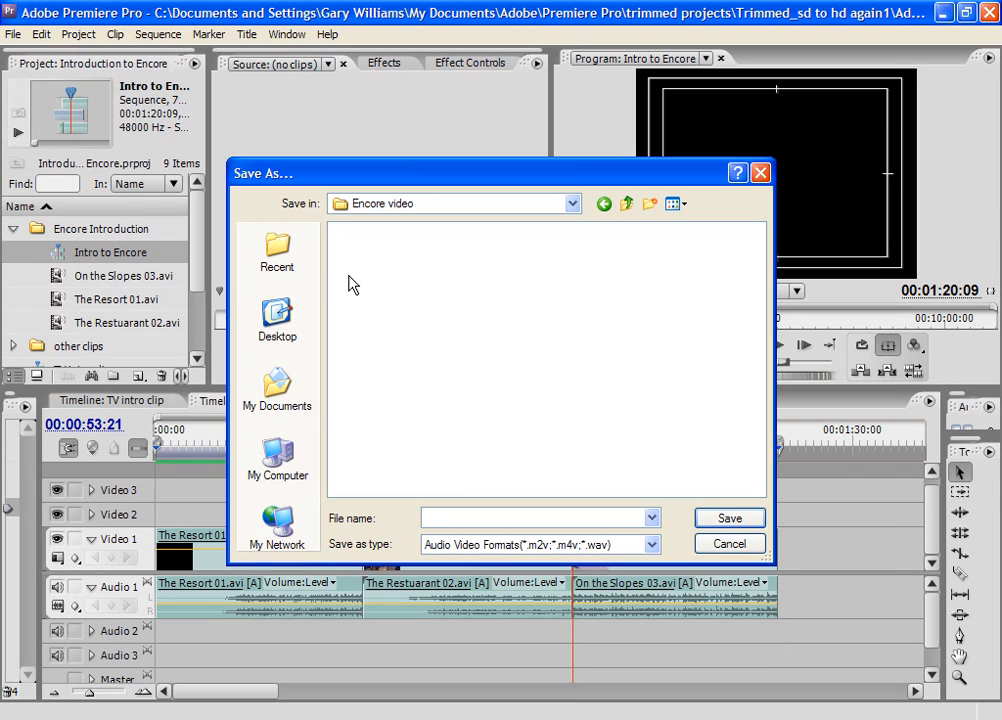
pyautogui.write('Encore demo')
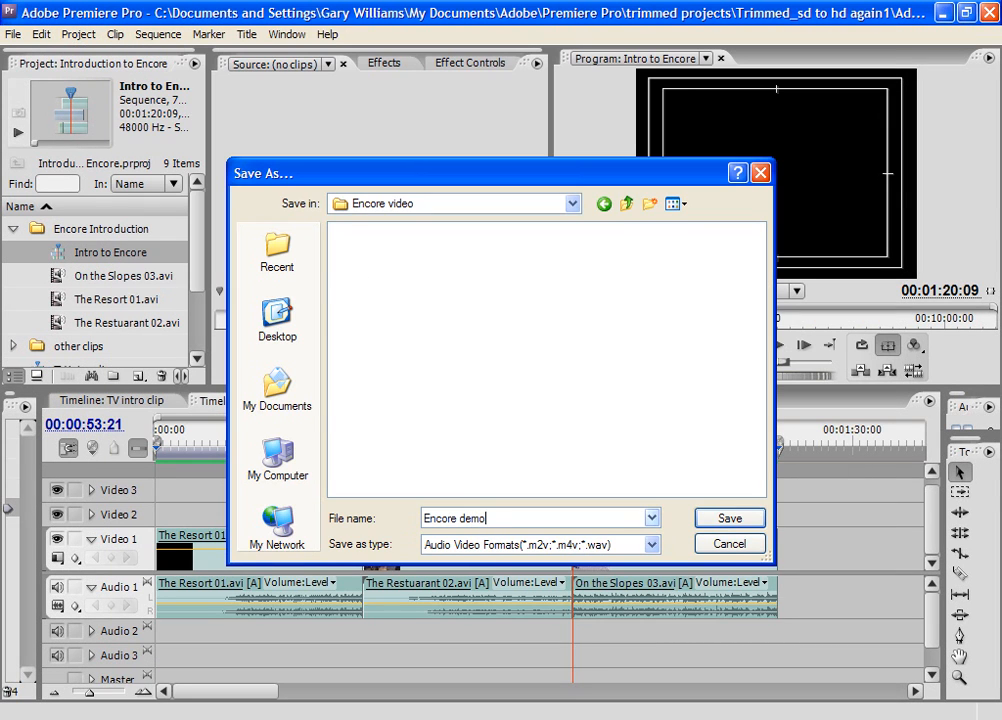
pyautogui.click(738, 519)
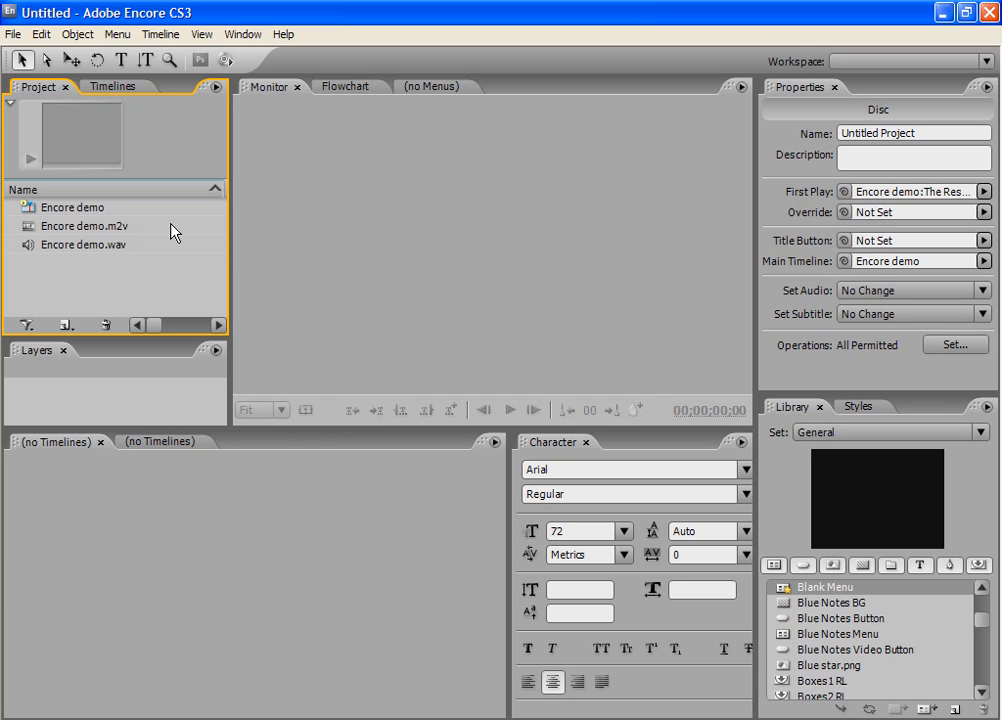
# - Import Intro clip.m2v and Intro clip.wav into the Encore project as a timeline
pyautogui.click(12, 33)
pyautogui.moveTo(118, 214)
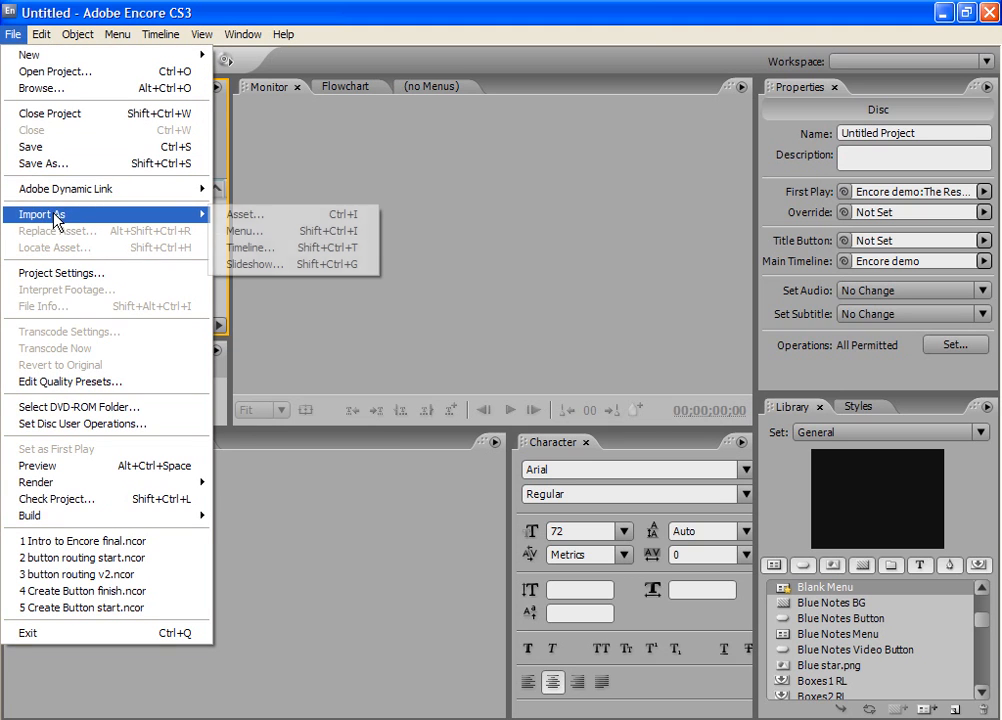
pyautogui.click(252, 254)
pyautogui.click(352, 232)
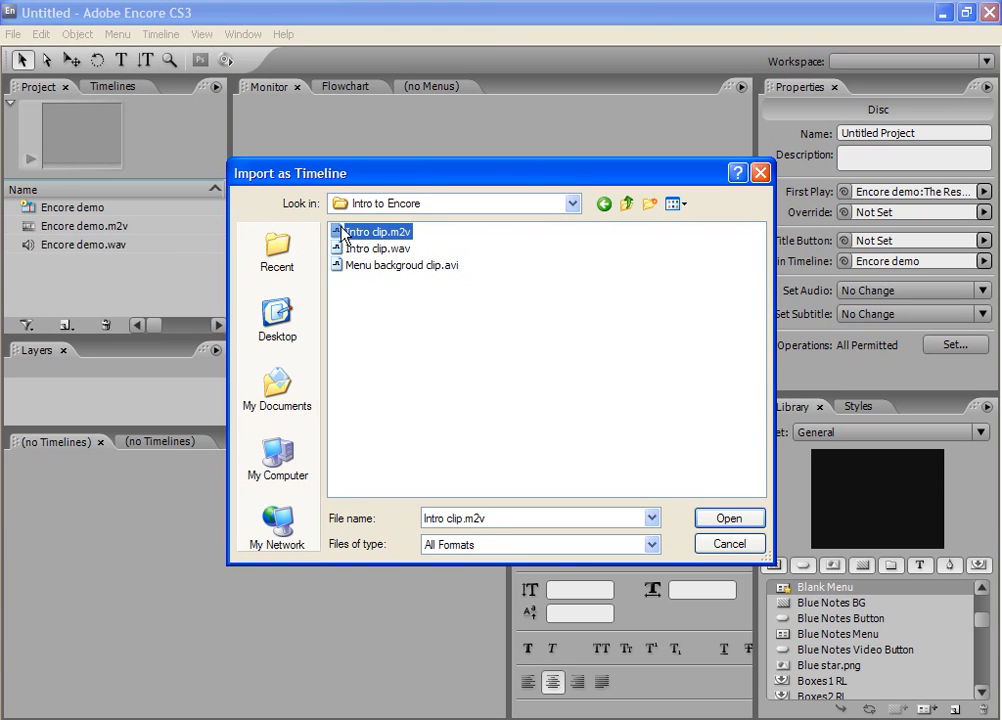
pyautogui.keyDown('shift'); pyautogui.click(352, 248); pyautogui.keyUp('shift')
pyautogui.click(729, 519)
# - Import Menu backgroud clip.avi as an asset and enlarge the project area to show the full asset list
pyautogui.click(13, 34)
pyautogui.moveTo(176, 216)
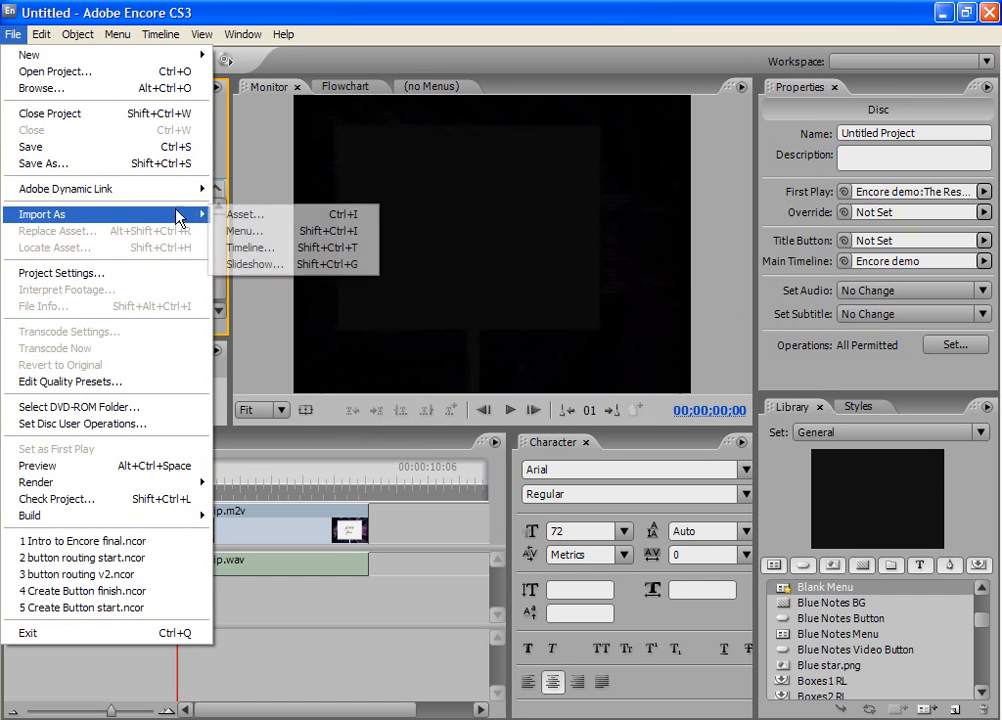
pyautogui.click(232, 215)
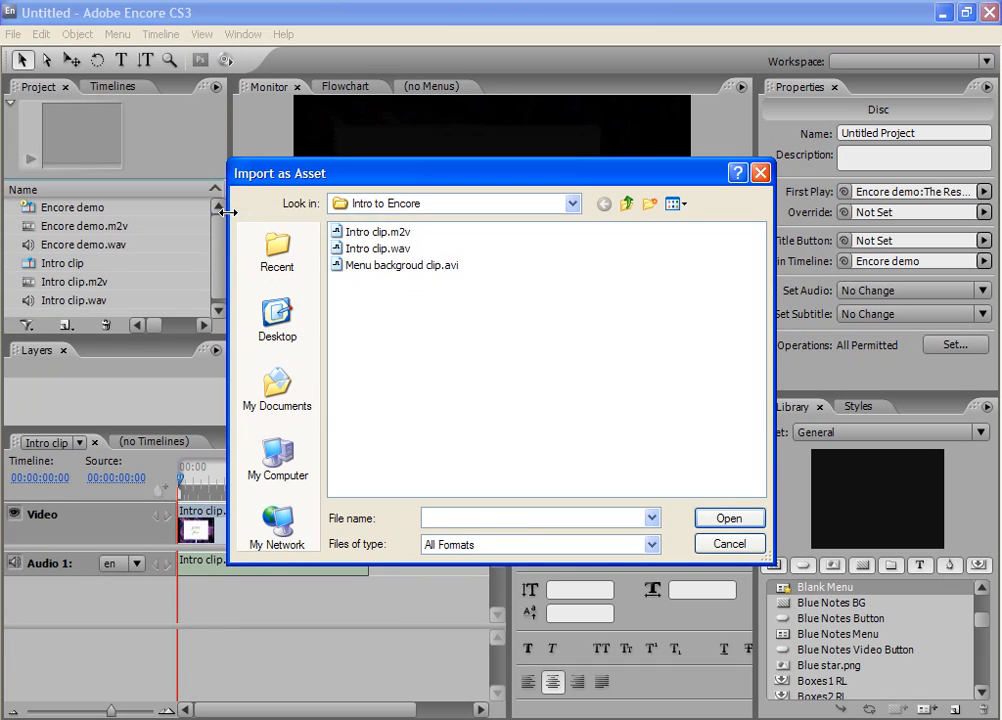
pyautogui.click(368, 268)
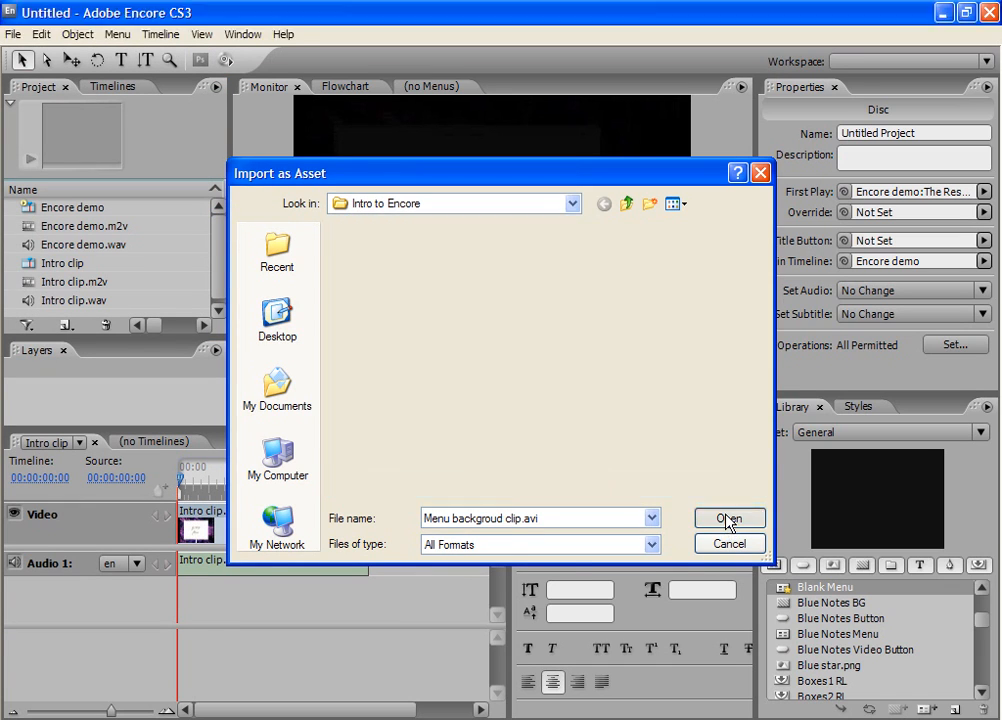
pyautogui.click(727, 521)
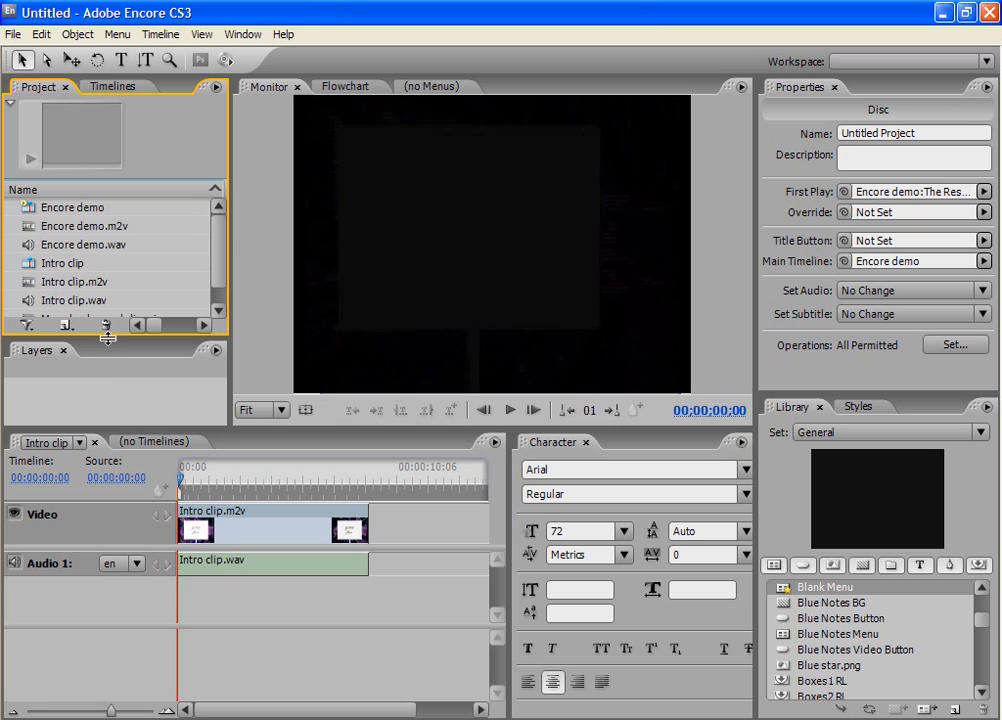
pyautogui.moveTo(108, 337); pyautogui.dragTo(108, 352)
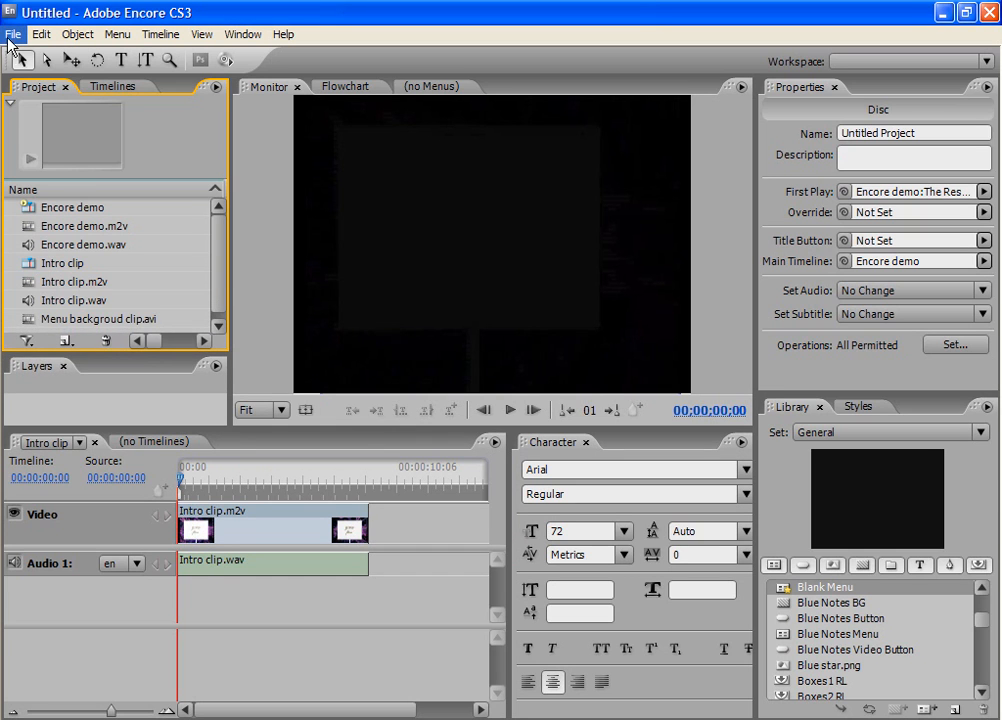
# - Save the project as Encore demo.ncor in the Encore files folder and open the Encore demo timeline
pyautogui.click(12, 34)
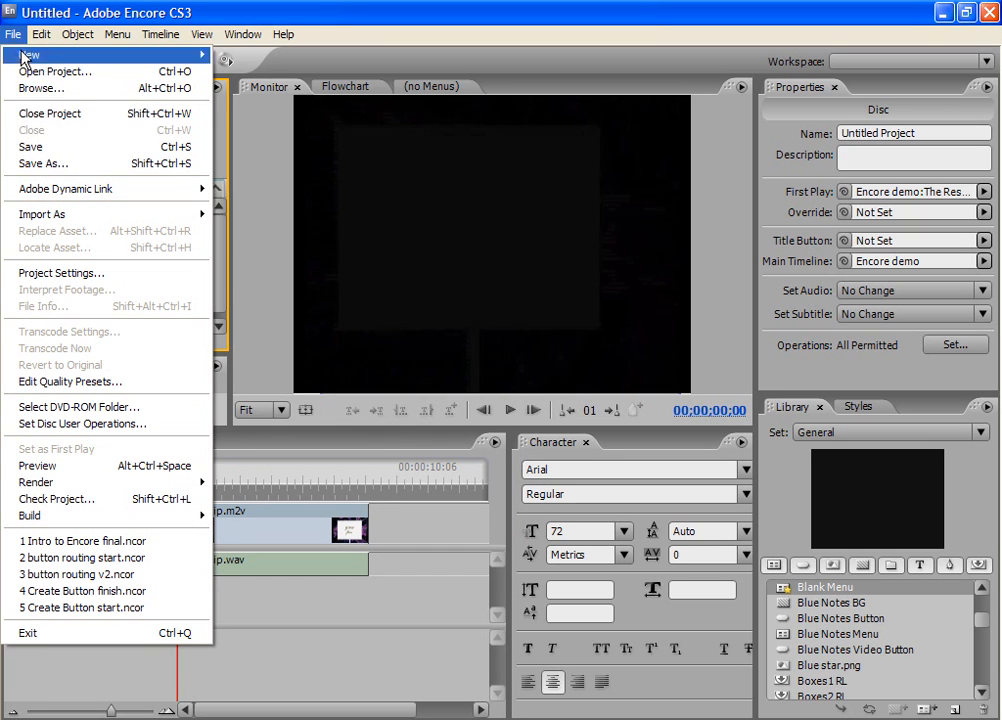
pyautogui.click(55, 163)
pyautogui.write('Encore demo.ncor')
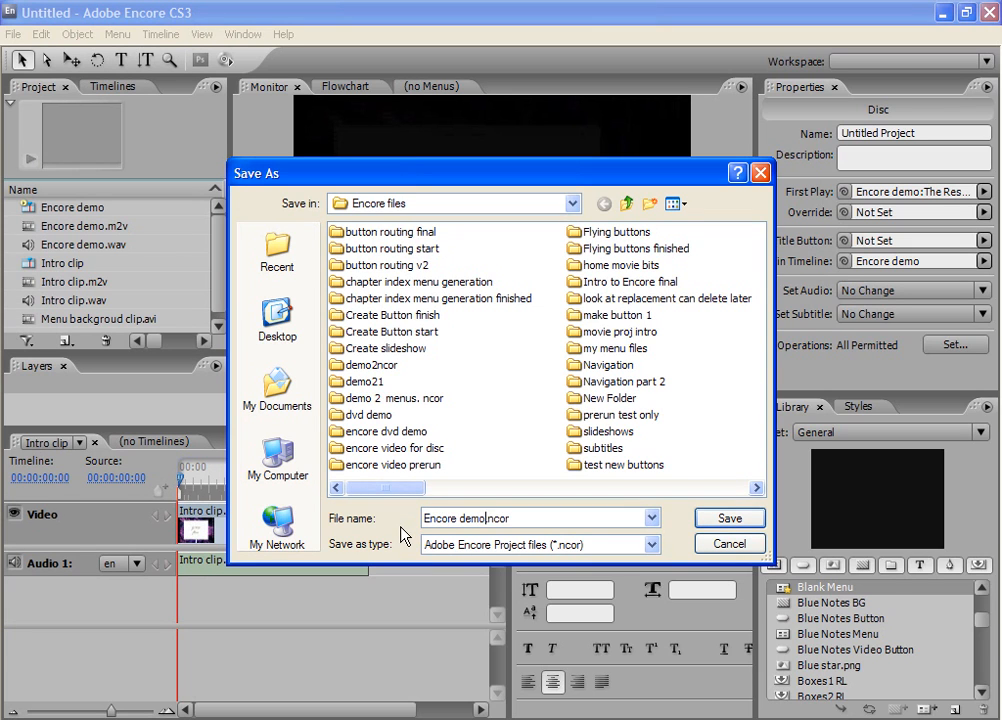
pyautogui.click(712, 520)
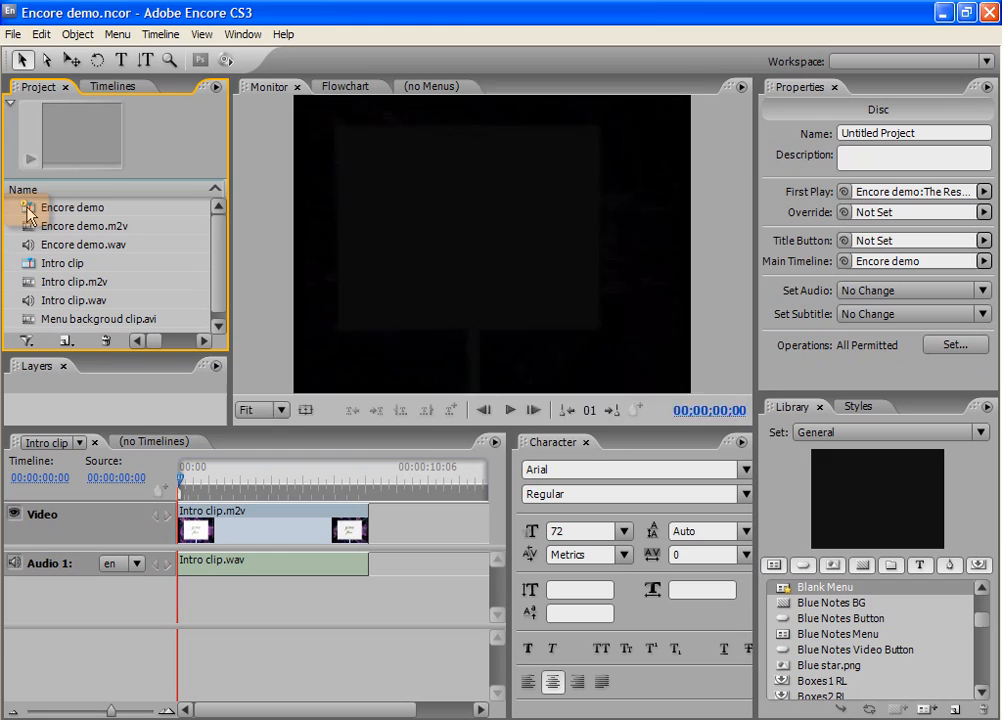
pyautogui.doubleClick(27, 212)
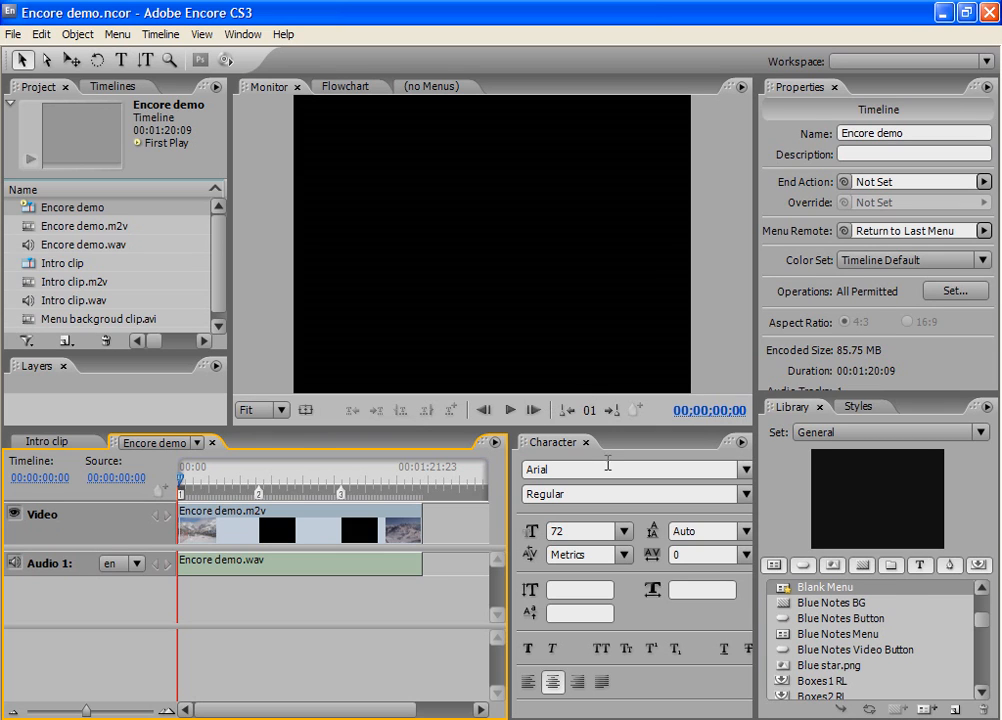
# - Preview the Blue Notes Menu, Cocktail Submenu HD and Blank Menu HD templates in the library and list its buttons
pyautogui.click(774, 566)
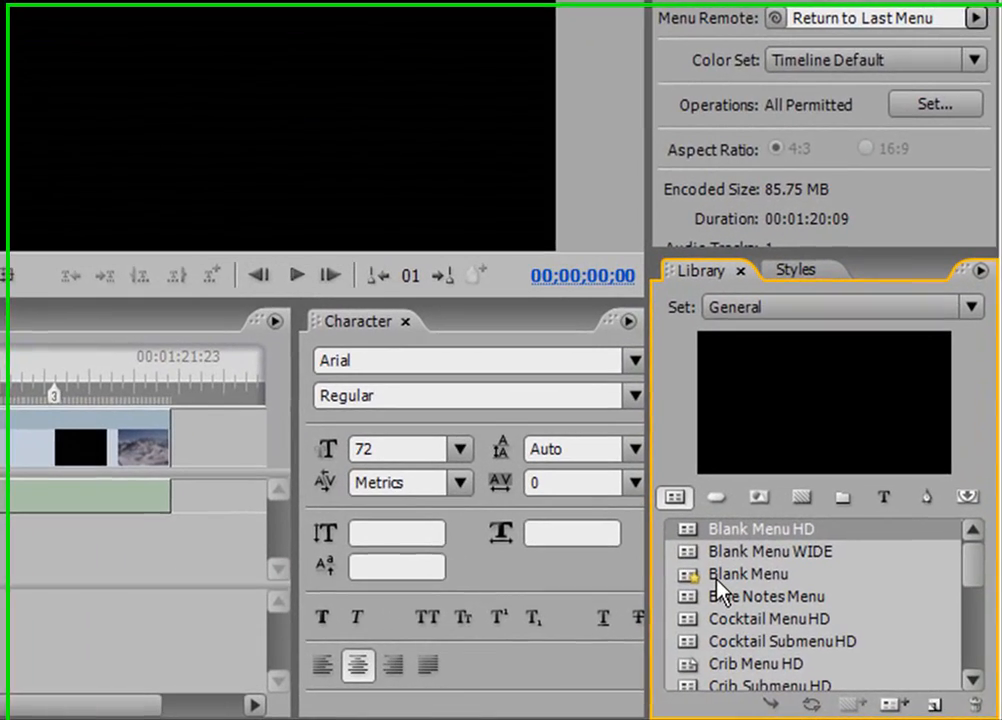
pyautogui.click(718, 588)
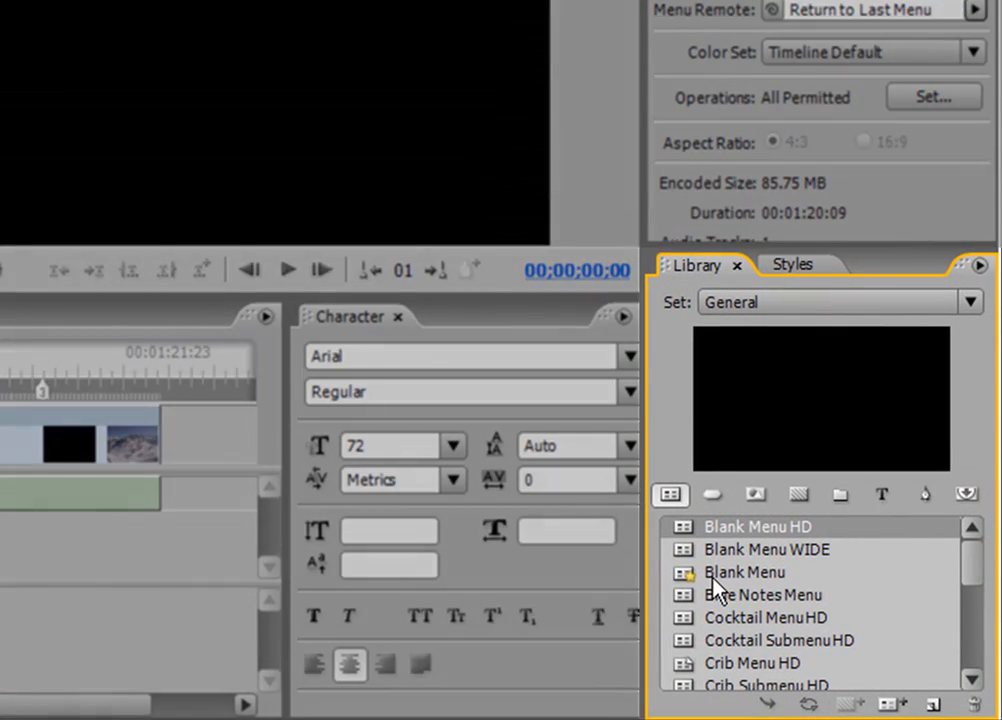
pyautogui.click(729, 596)
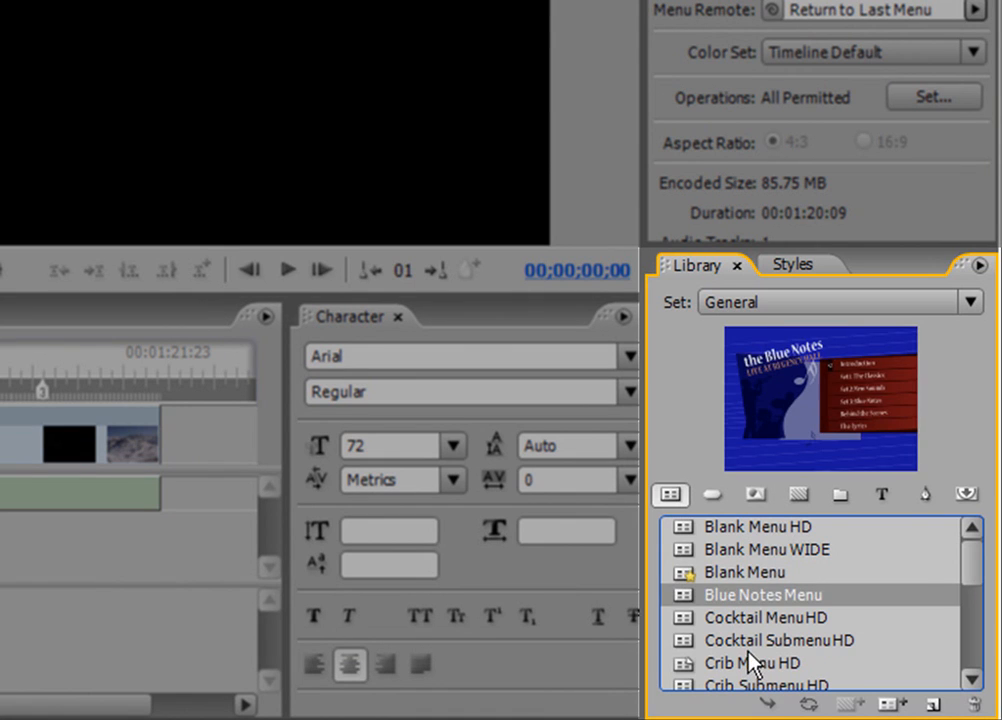
pyautogui.click(750, 641)
pyautogui.click(737, 528)
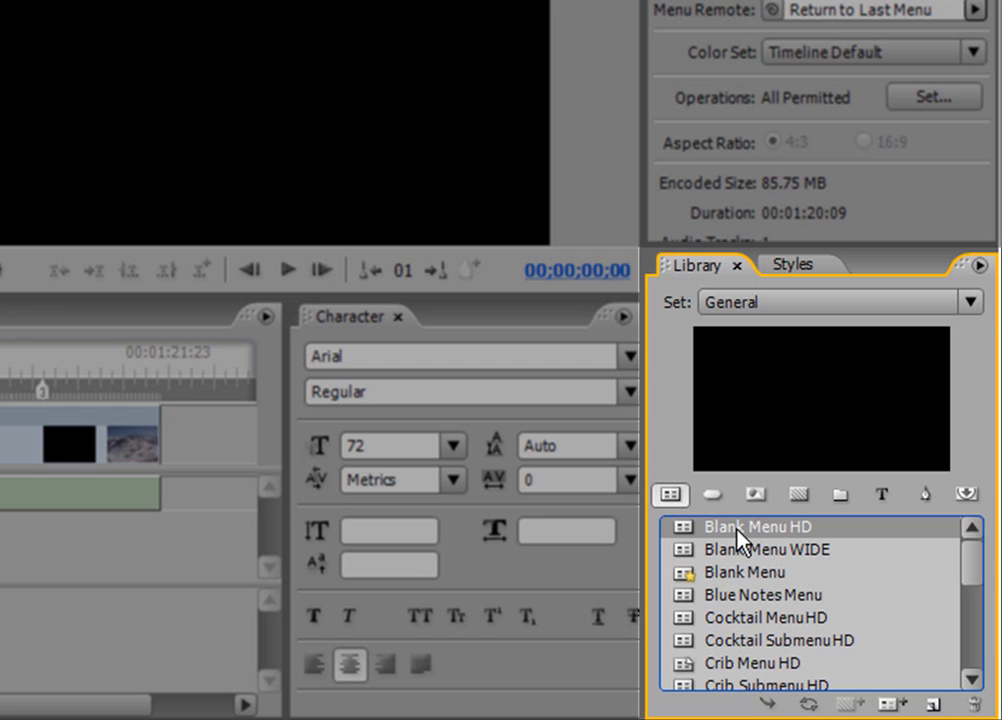
pyautogui.click(717, 496)
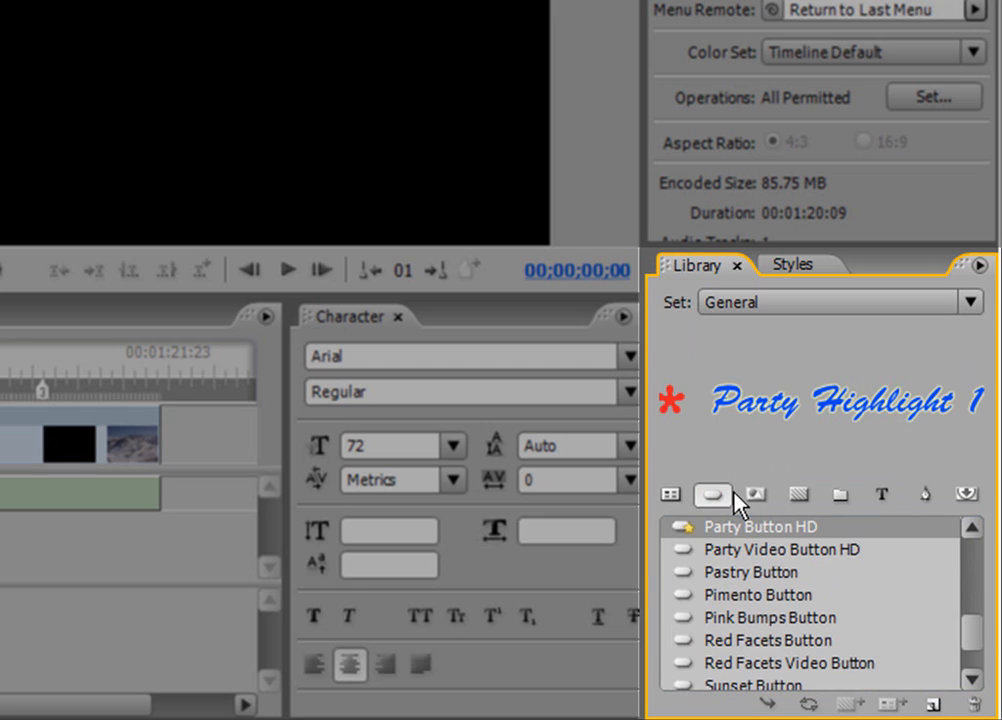
# - Browse the General library set's image, background, layer set and text items
pyautogui.click(763, 496)
pyautogui.click(802, 494)
pyautogui.click(846, 496)
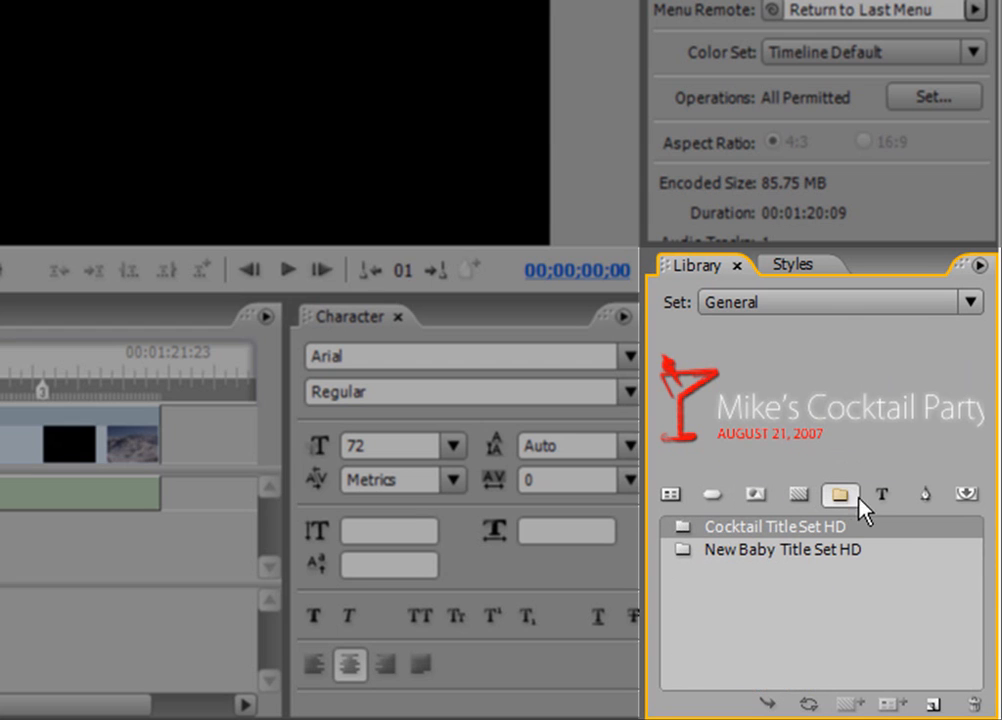
pyautogui.click(884, 495)
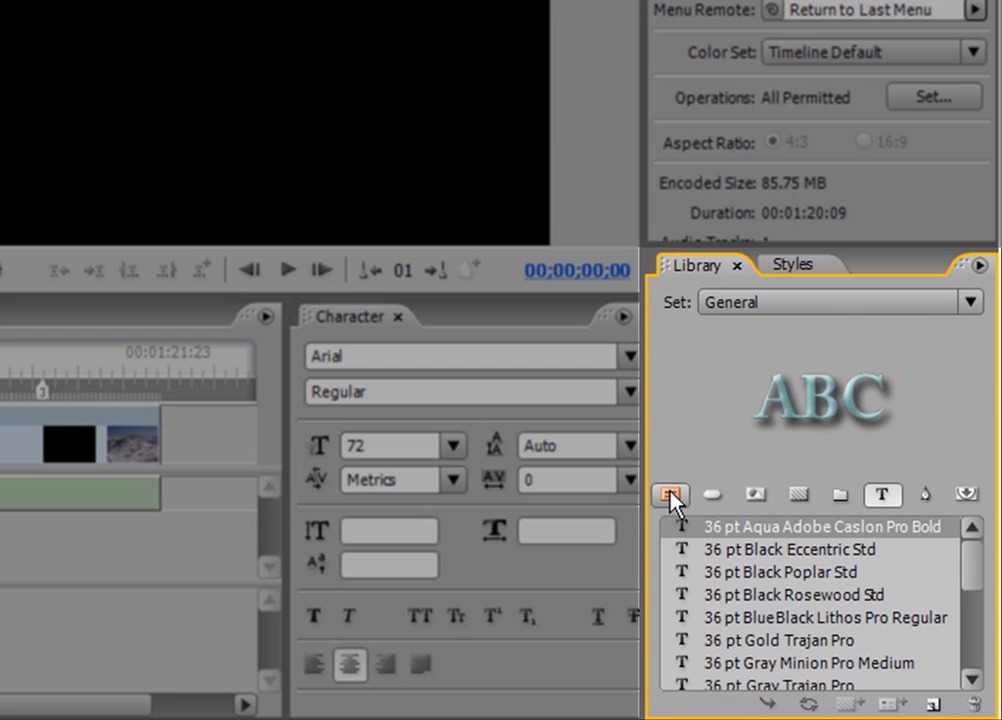
# - Create a new menu from the Blank Menu template in the General library set
pyautogui.click(669, 495)
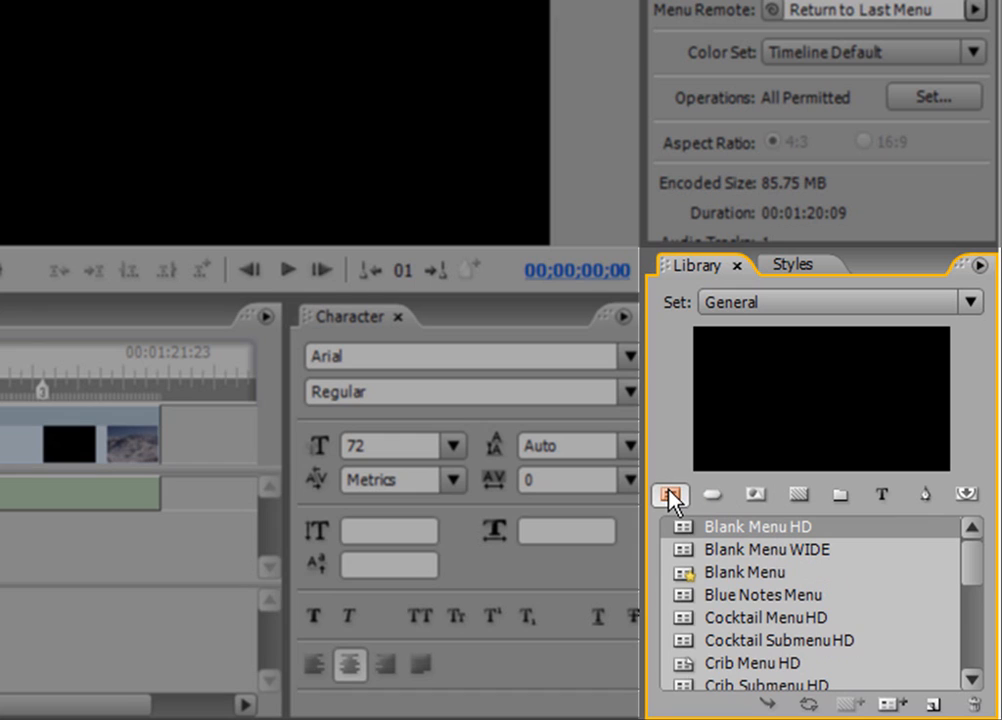
pyautogui.rightClick(743, 570)
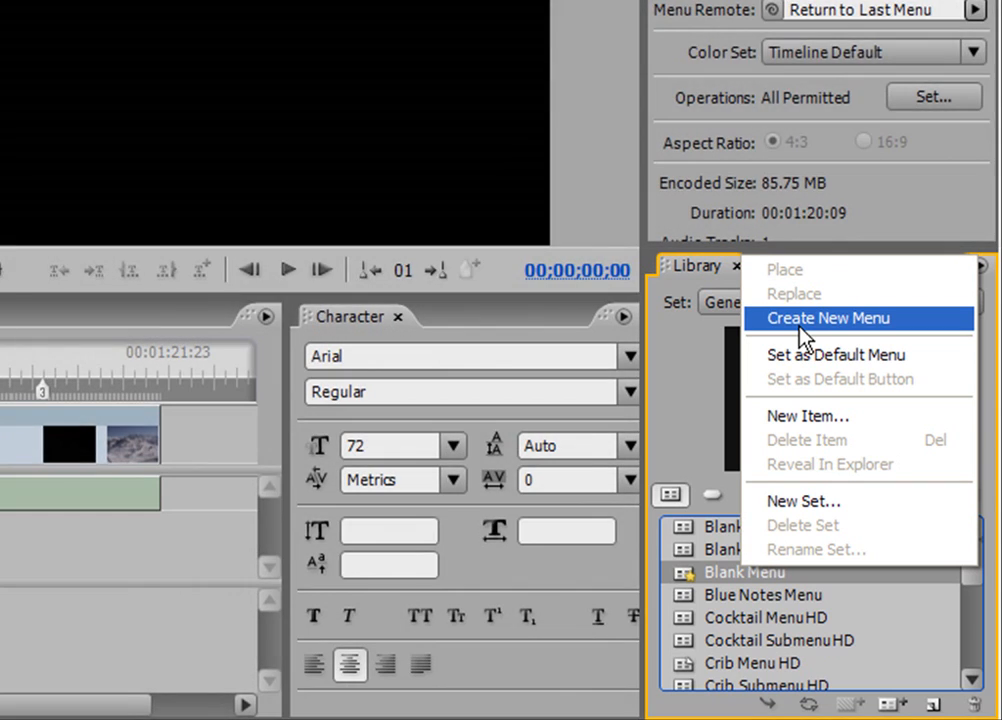
pyautogui.click(800, 318)
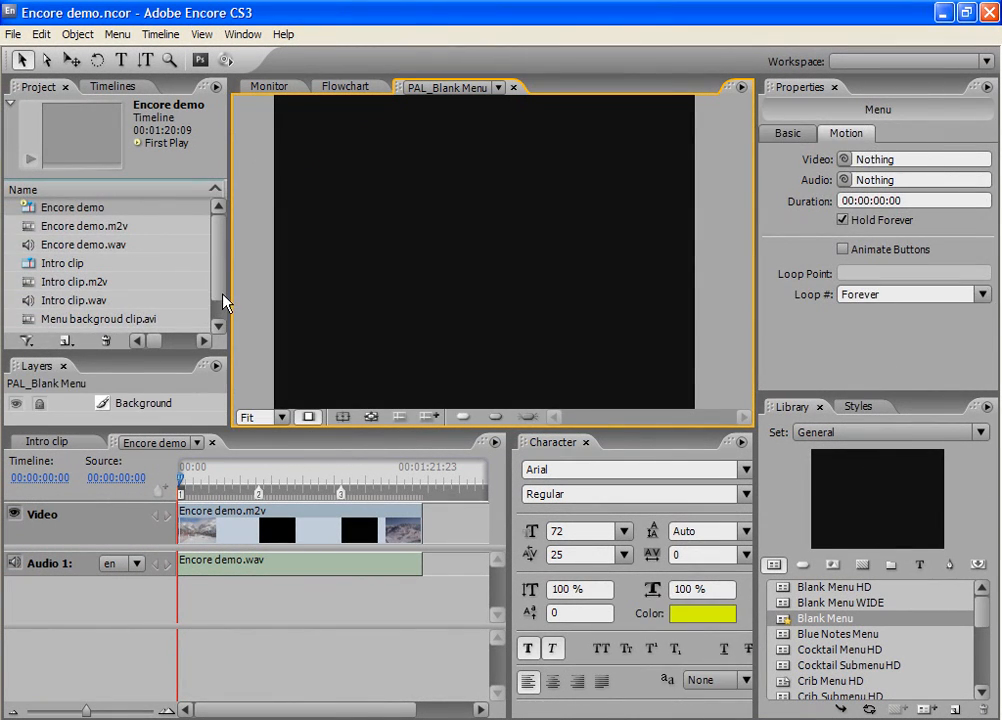
# - Rename the new PAL_Blank Menu in the project as main menu
pyautogui.click(222, 301)
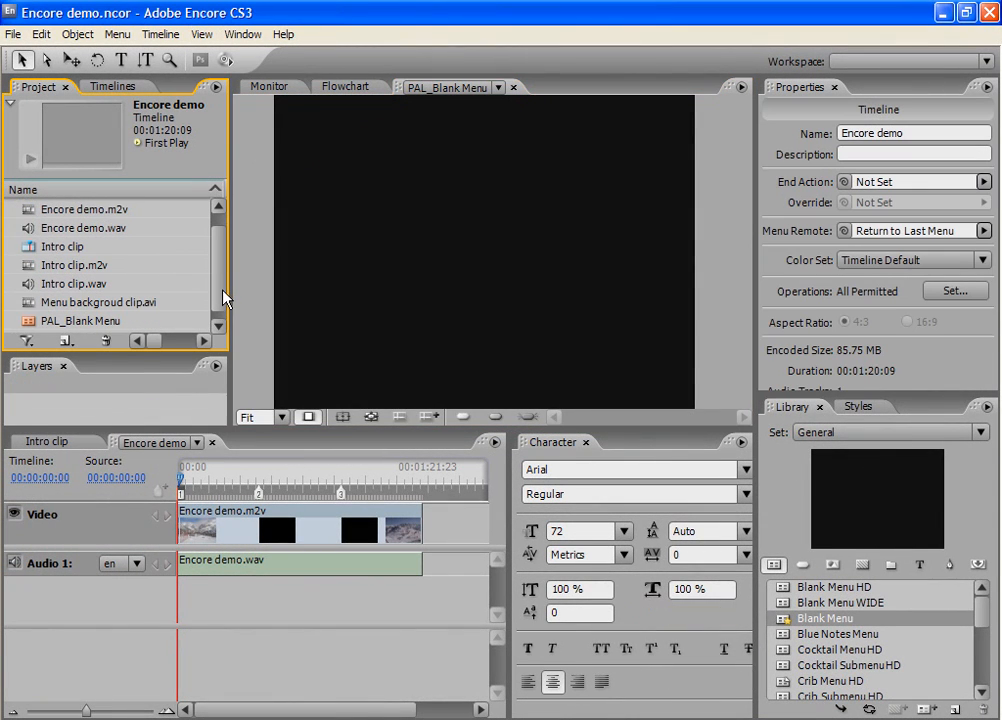
pyautogui.rightClick(84, 323)
pyautogui.click(126, 441)
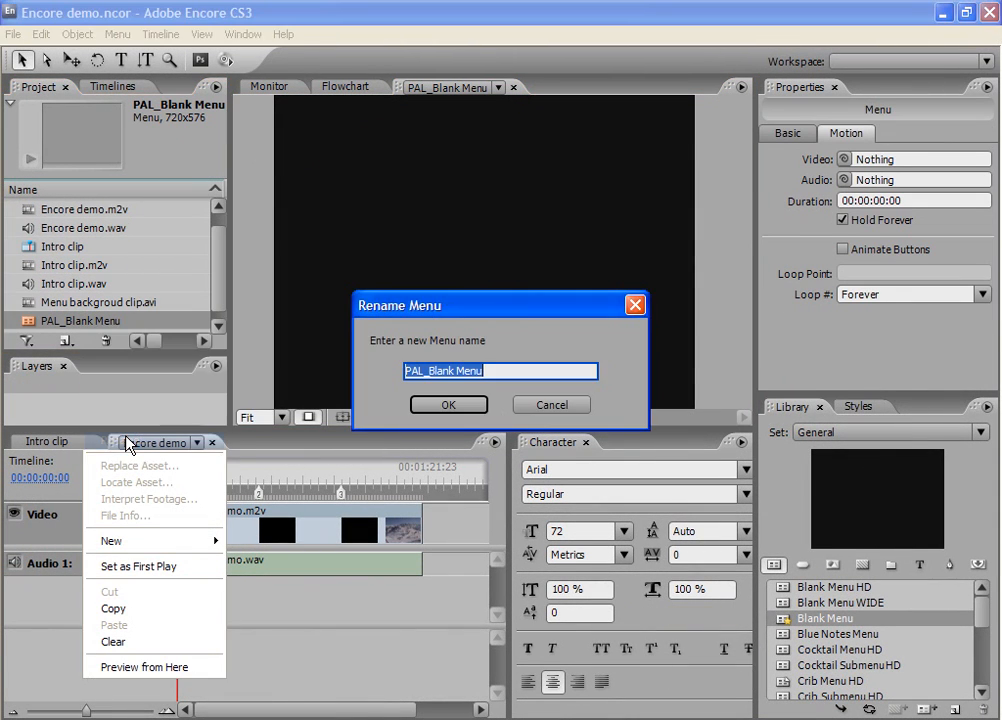
pyautogui.press('BackSpace')
pyautogui.write('main menu')
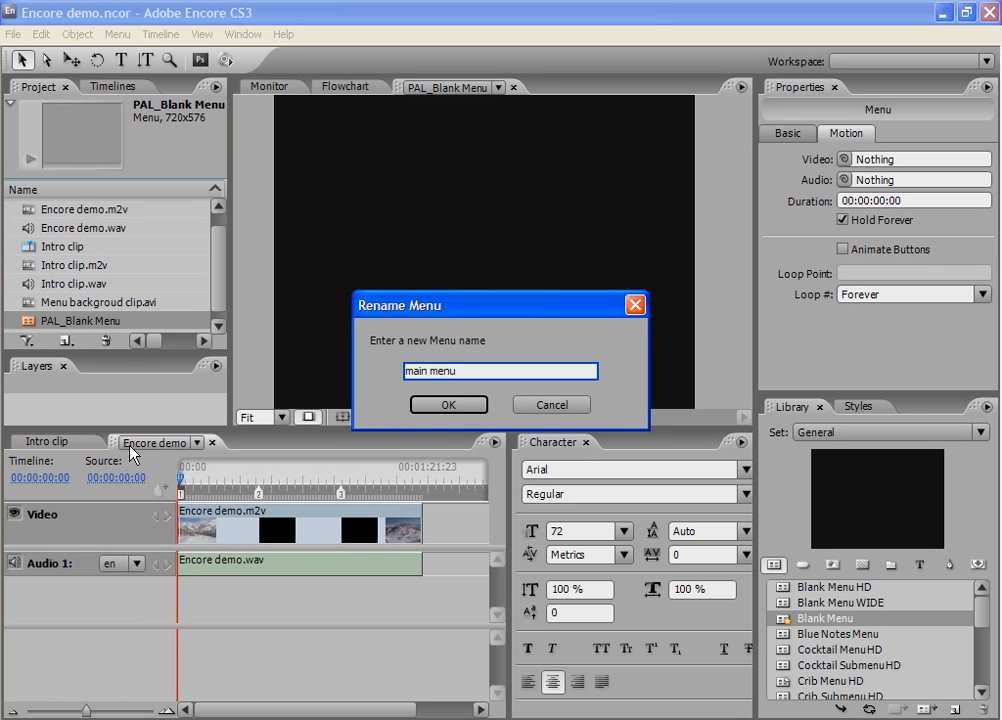
pyautogui.click(470, 409)
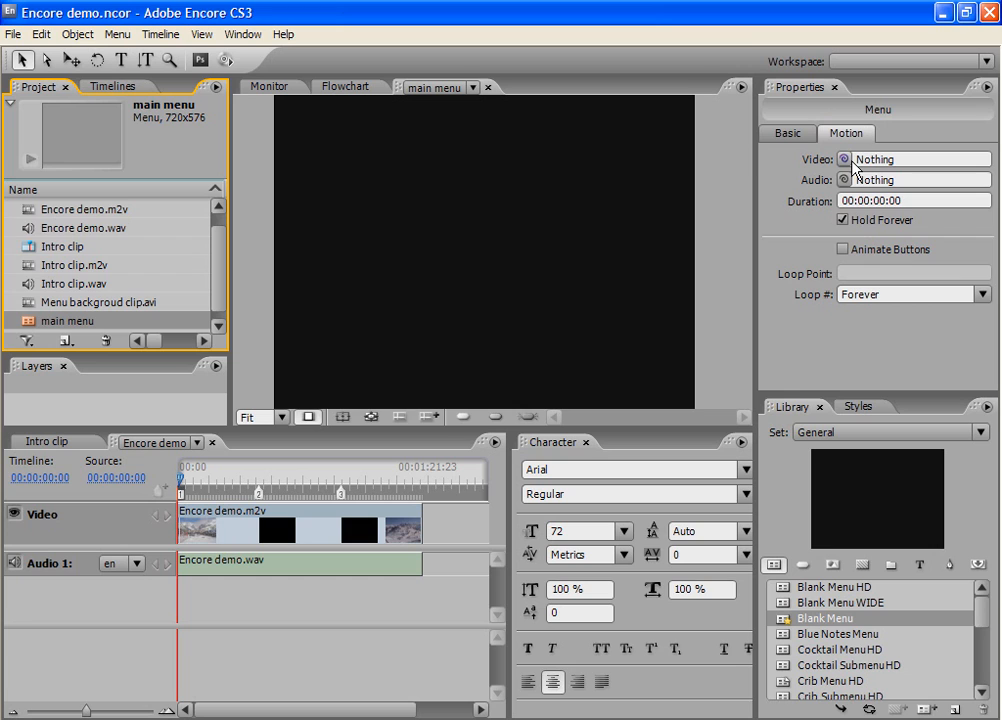
# - Link both the motion video and the audio of the main menu to Menu backgroud clip.avi
pyautogui.moveTo(845, 160)
pyautogui.mouseDown()
pyautogui.moveTo(760, 186)
pyautogui.moveTo(113, 307)
pyautogui.mouseUp()
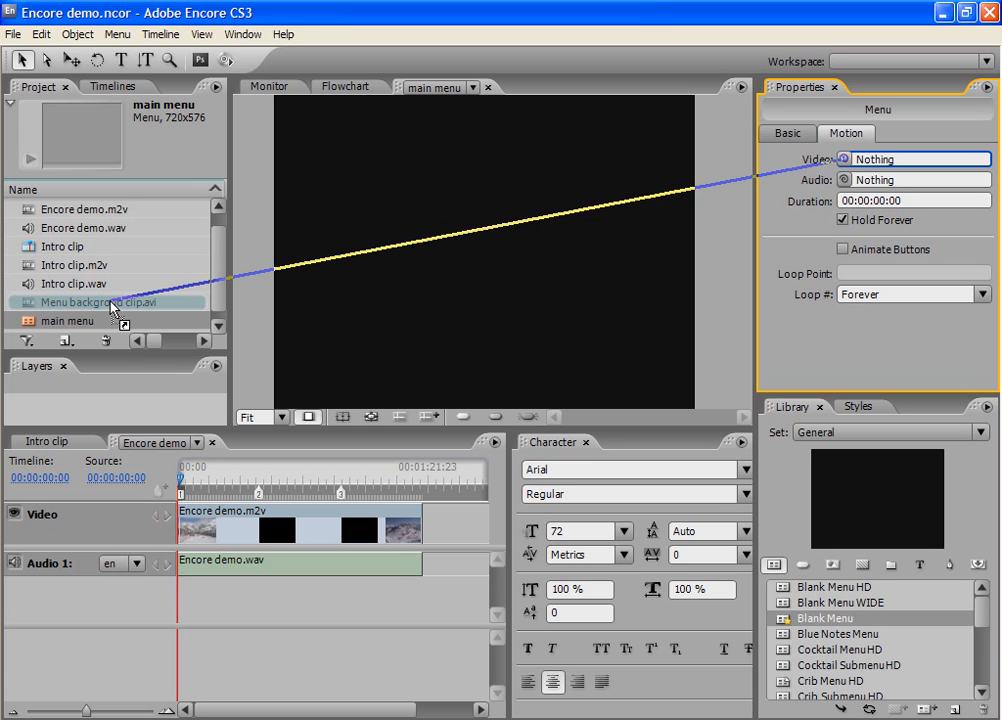
pyautogui.moveTo(111, 303); pyautogui.dragTo(111, 303)
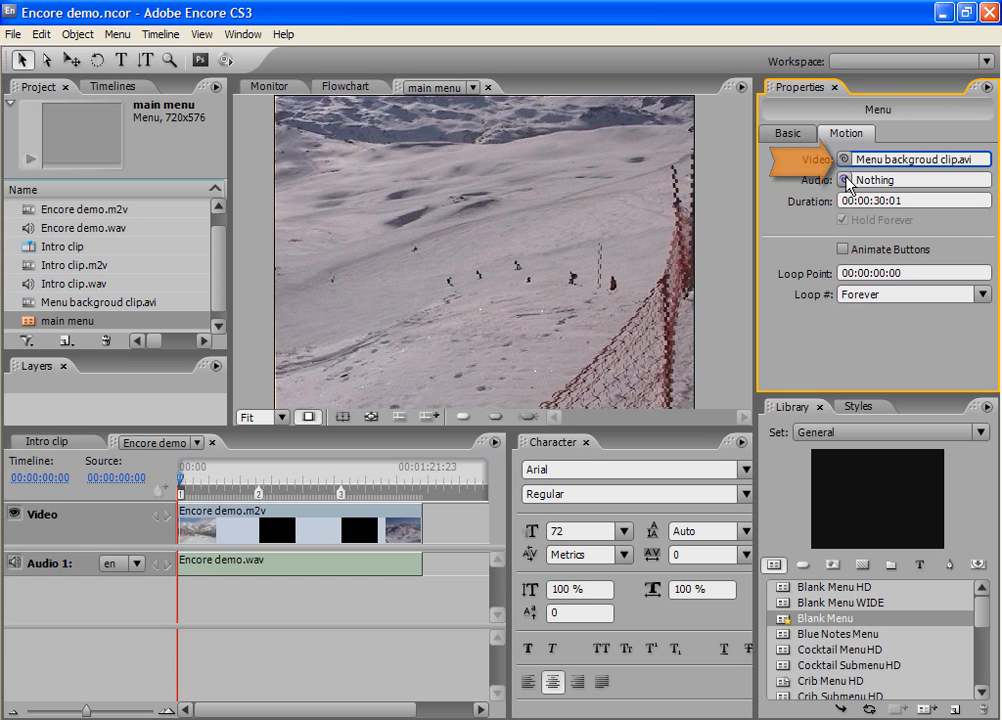
pyautogui.moveTo(845, 181); pyautogui.dragTo(134, 302)
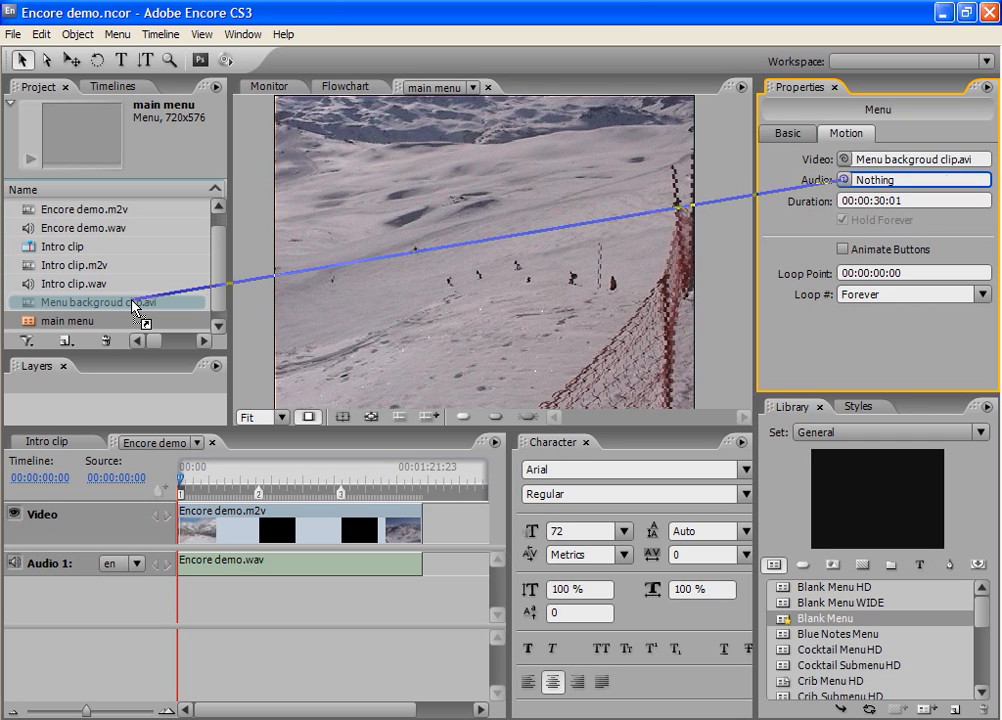
pyautogui.moveTo(134, 303); pyautogui.dragTo(134, 303)
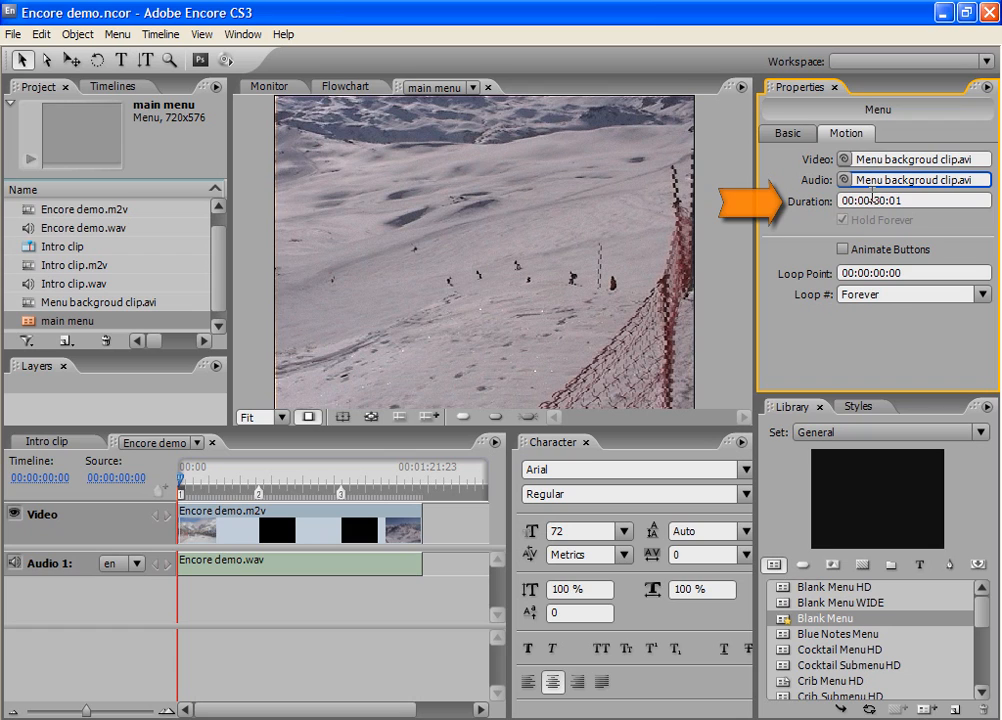
# - Set the main menu's motion duration to 00:00:25:00
pyautogui.moveTo(873, 200); pyautogui.dragTo(903, 200)
pyautogui.write('25;00')
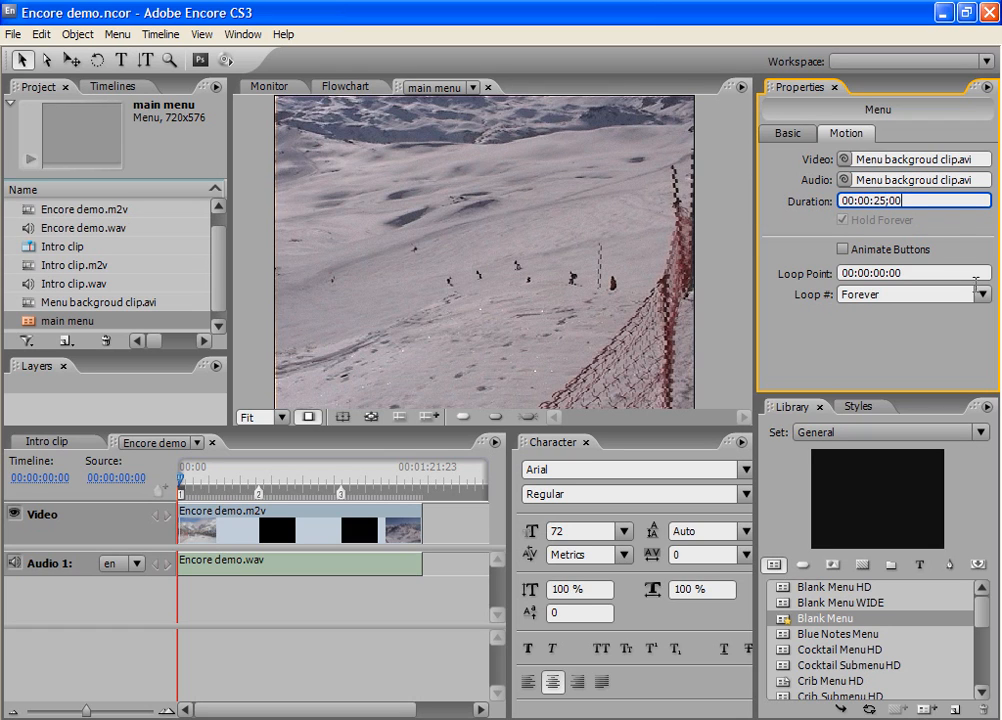
pyautogui.press('Return')
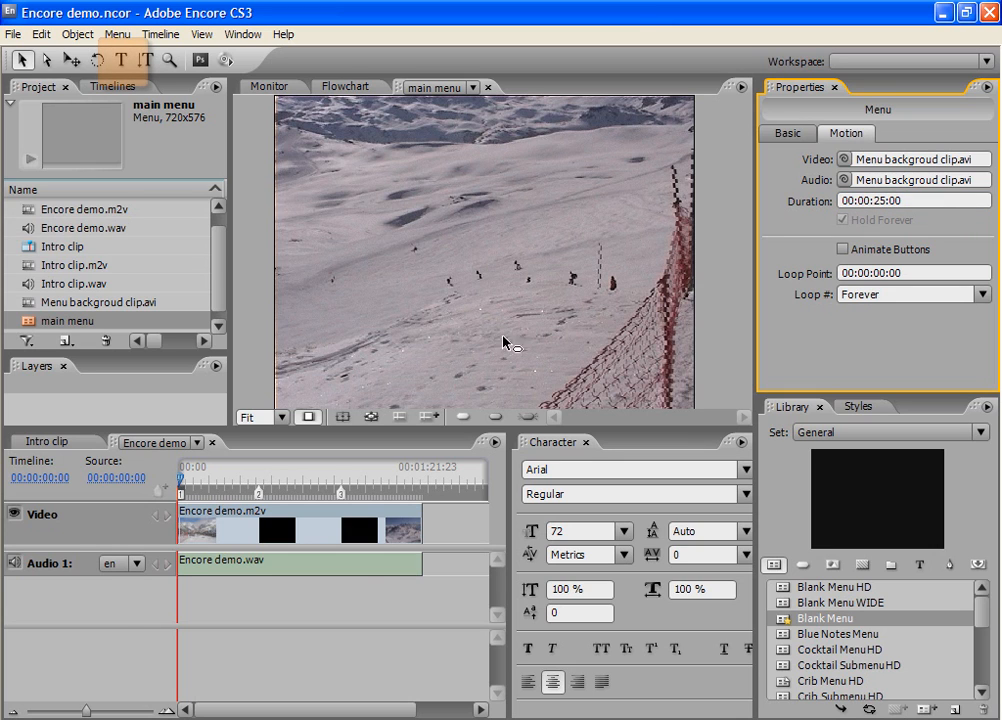
# - Add a text box reading "Ski Holiday 2007" over the snowy slope on the left half of the menu picture
pyautogui.click(120, 59)
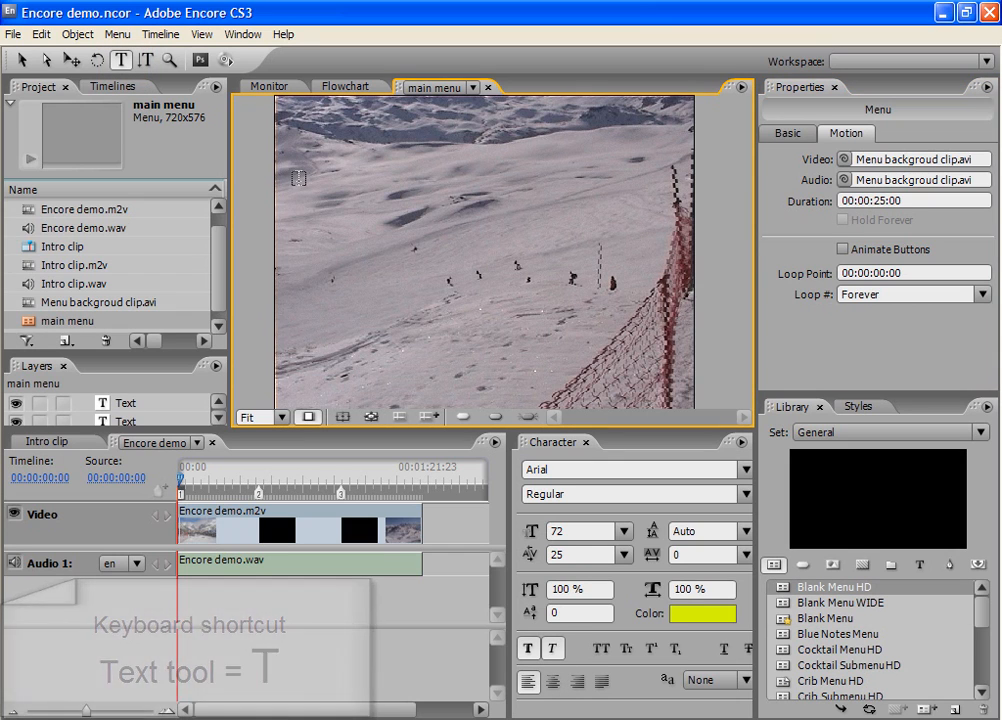
pyautogui.moveTo(297, 181); pyautogui.dragTo(437, 366)
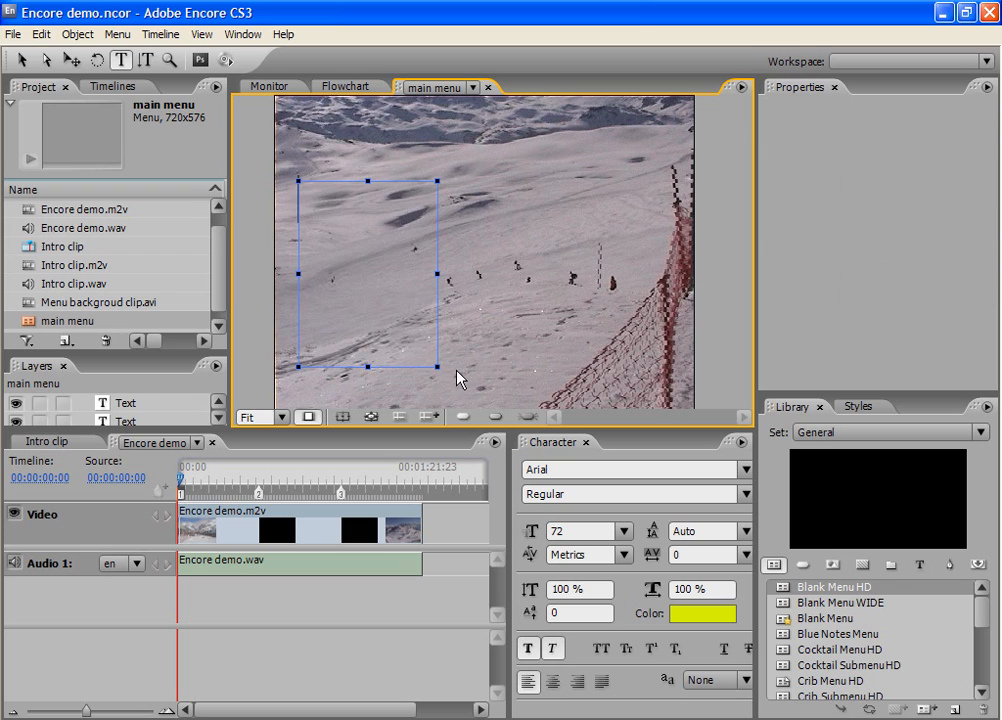
pyautogui.write('Ski Hol')
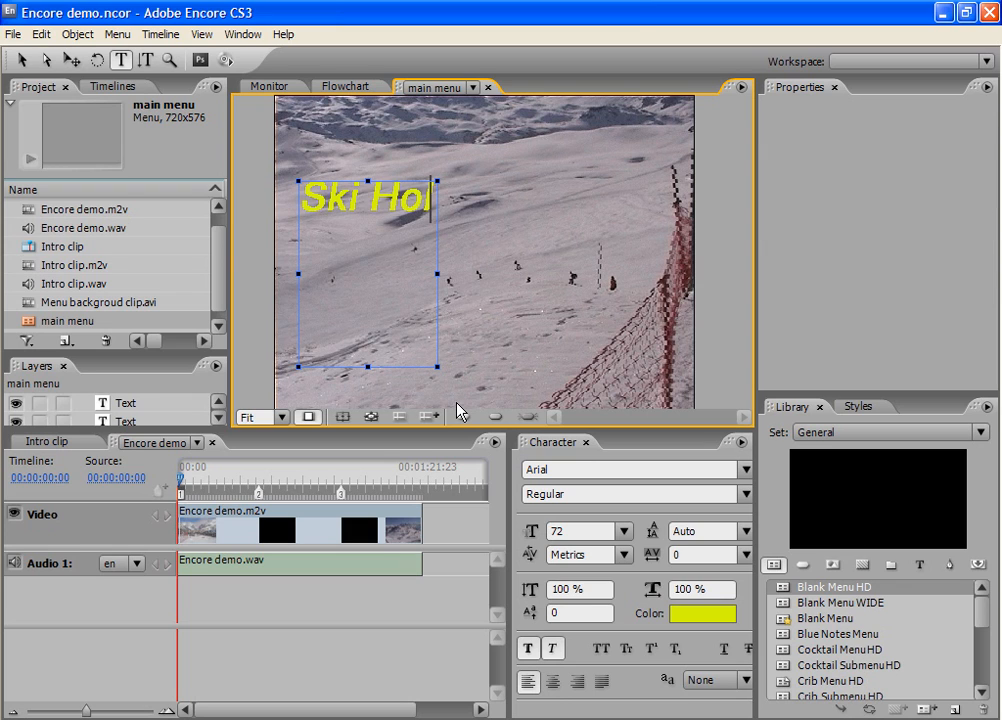
pyautogui.write('iday 2007')
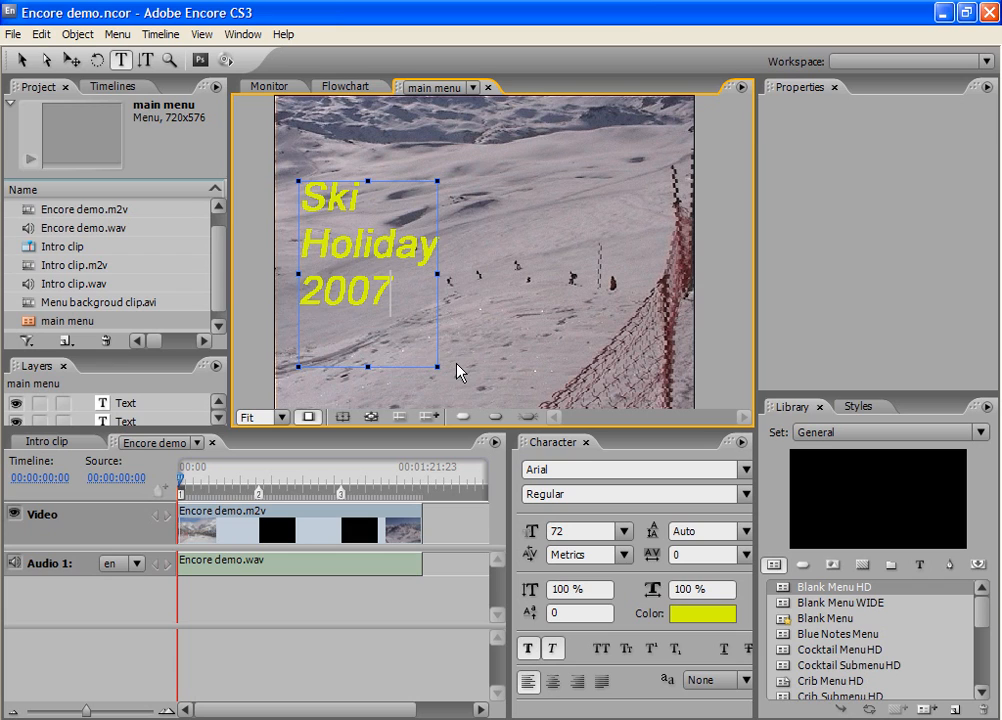
pyautogui.press('Escape')
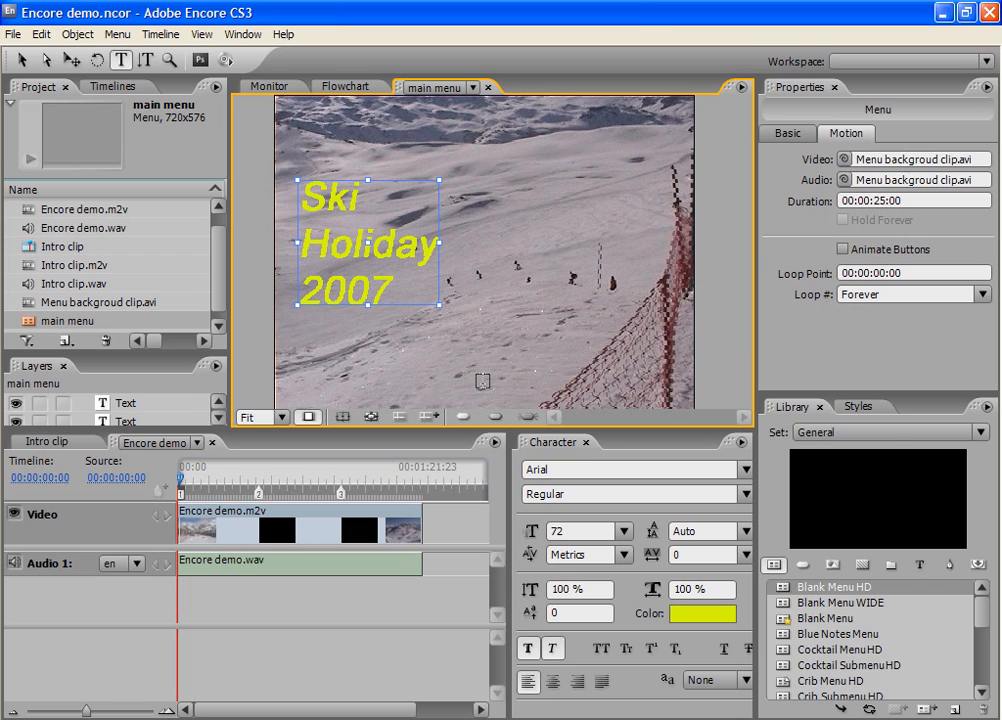
# - Apply the +Drop Shadow Red (text) style from the Basics set to the Ski Holiday 2007 title
pyautogui.click(855, 407)
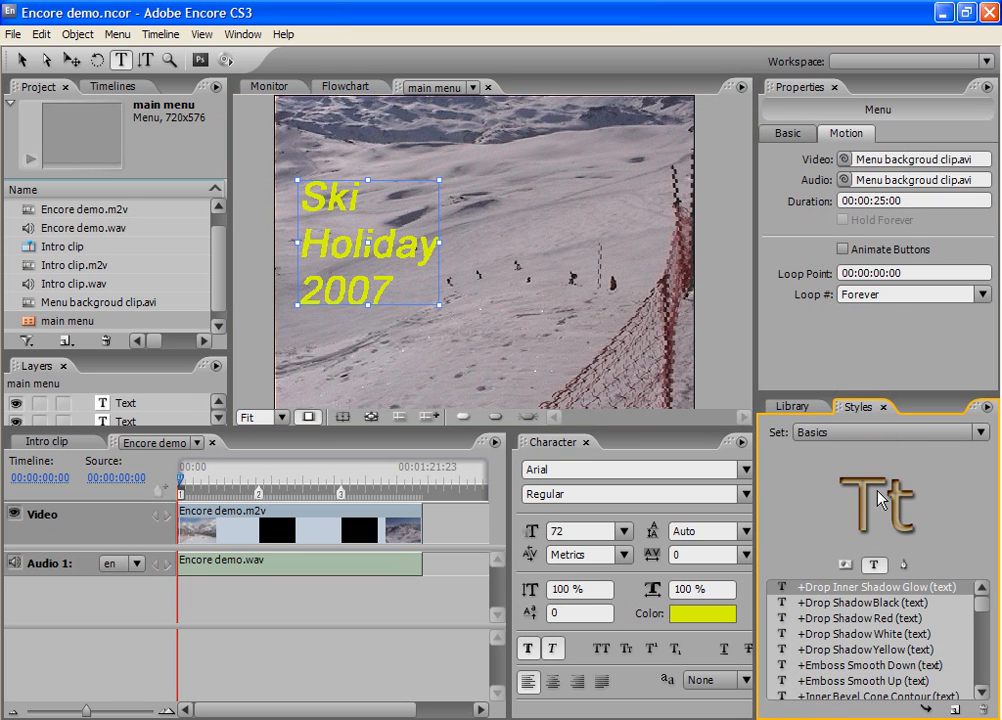
pyautogui.rightClick(913, 617)
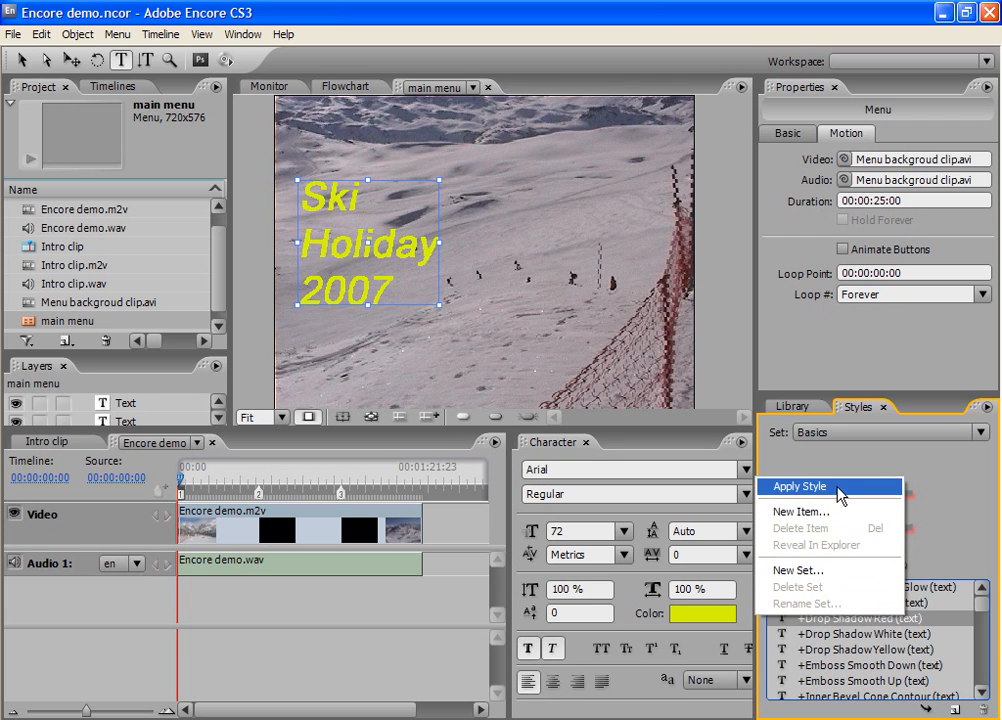
pyautogui.click(800, 486)
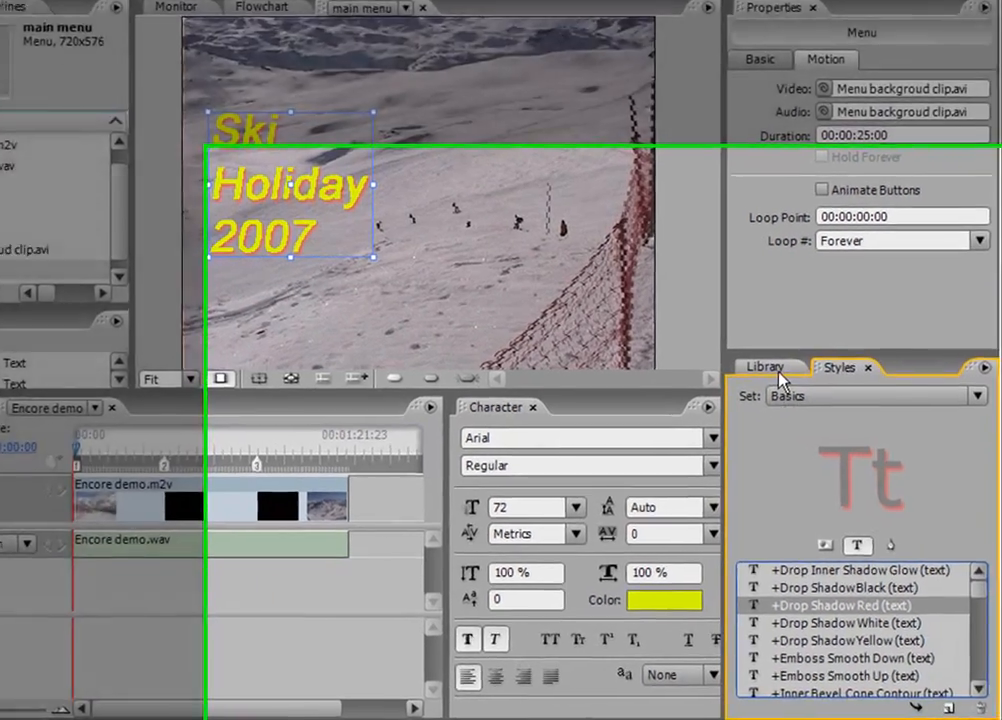
# - Preview the Pastry, Pimento, Pink Bumps, Red Facets and Red Facets Video buttons in the library
pyautogui.click(805, 413)
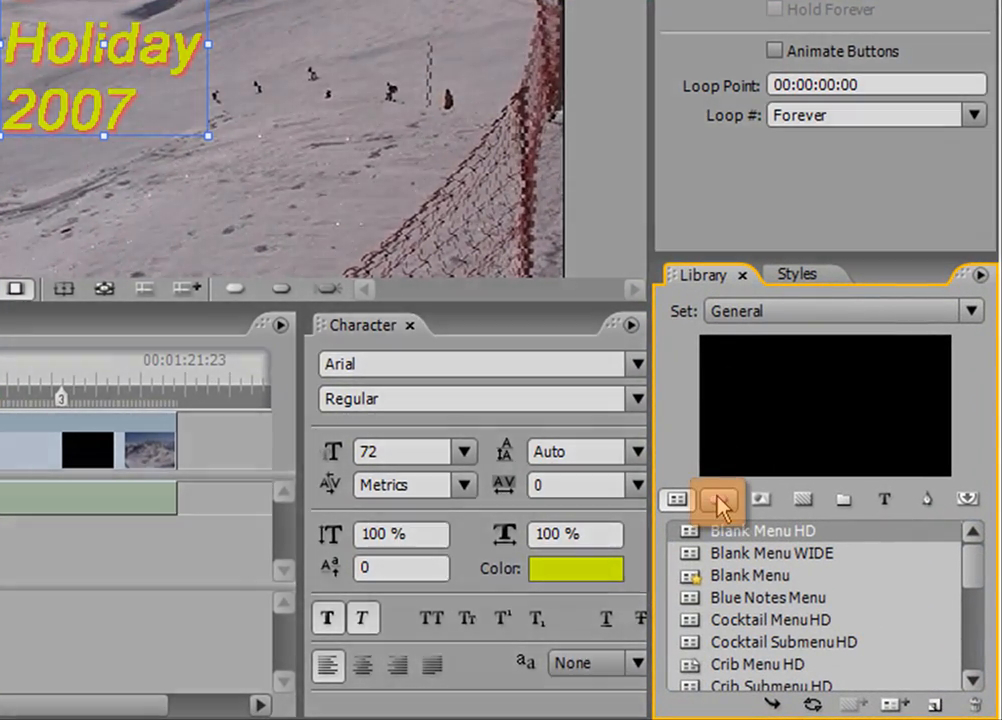
pyautogui.click(721, 502)
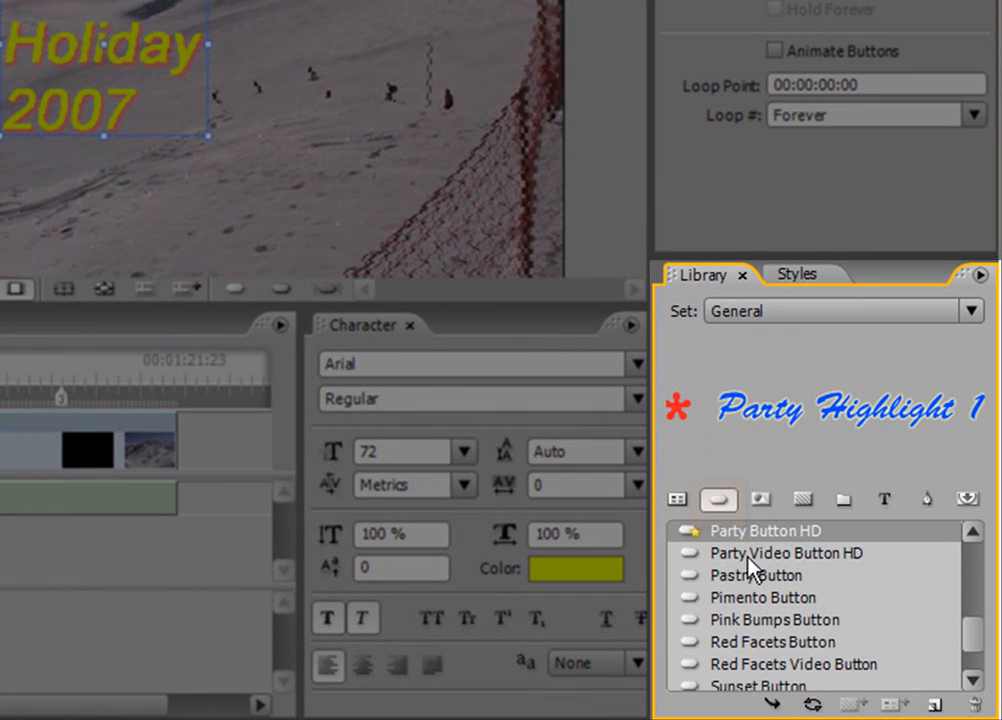
pyautogui.click(757, 579)
pyautogui.click(760, 599)
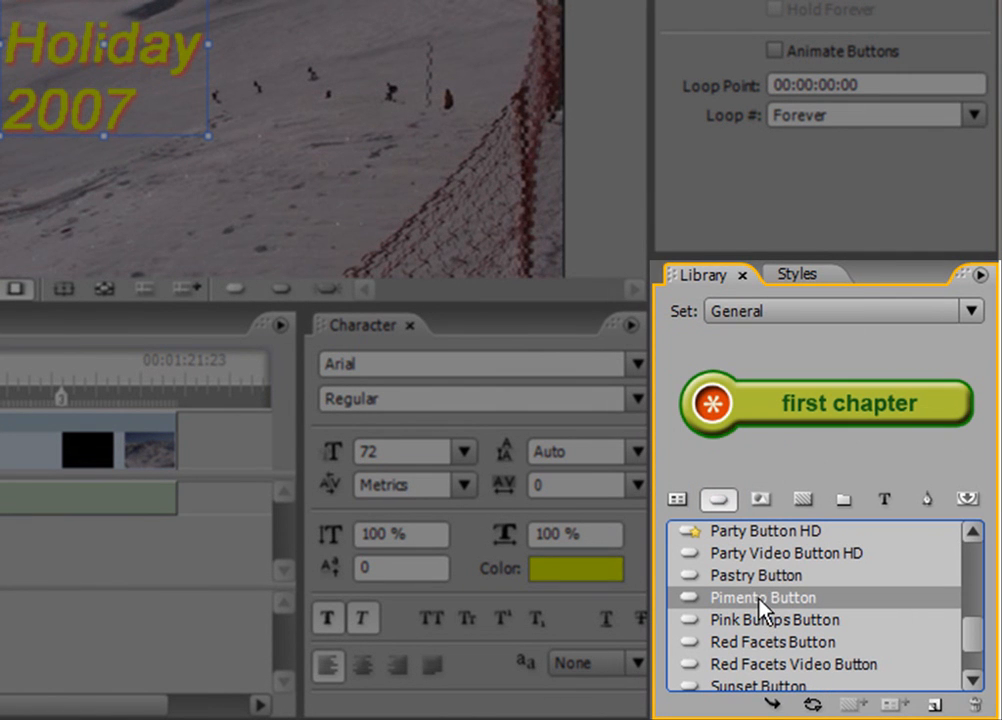
pyautogui.click(773, 622)
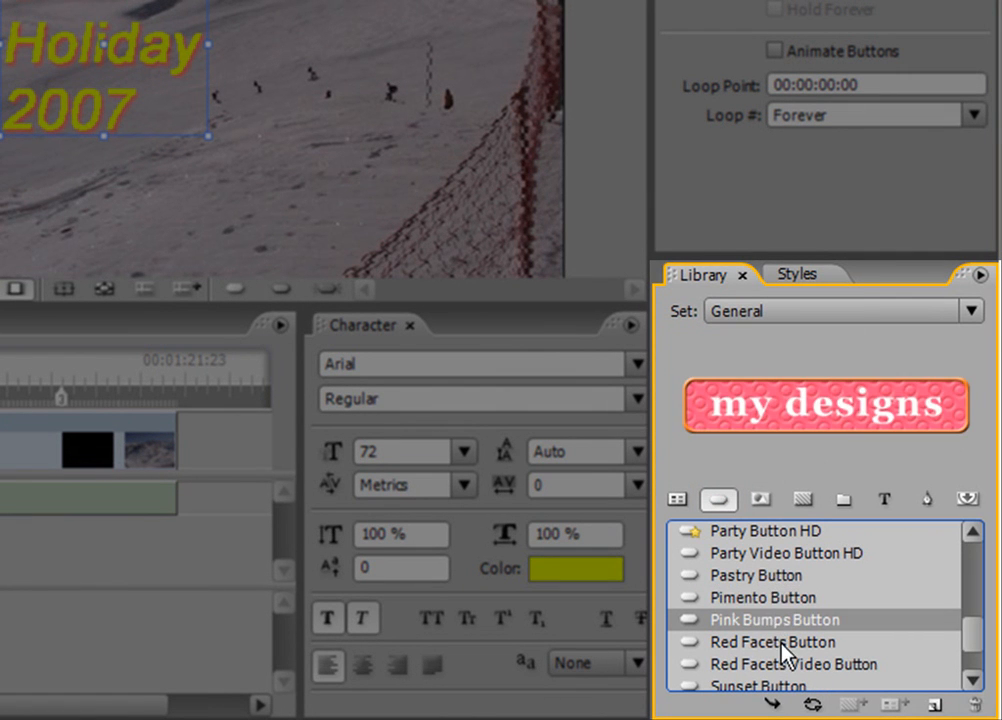
pyautogui.click(785, 641)
pyautogui.click(792, 663)
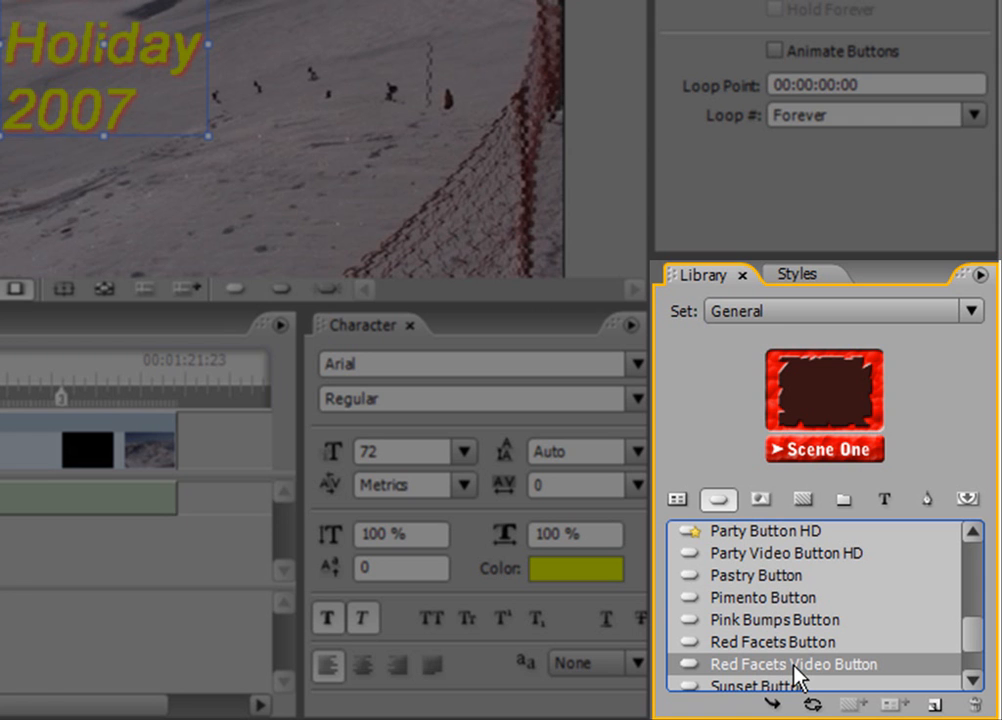
# - Place a Party Video Button HD on the main menu, scaled down and positioned in the upper-right area of the picture
pyautogui.click(808, 555)
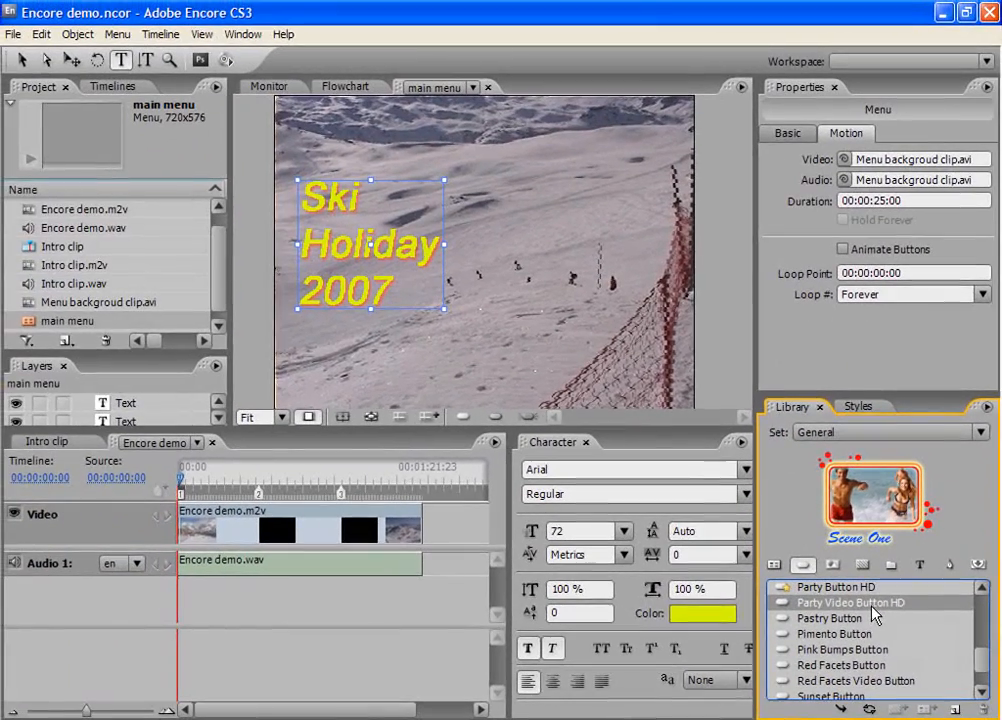
pyautogui.rightClick(876, 614)
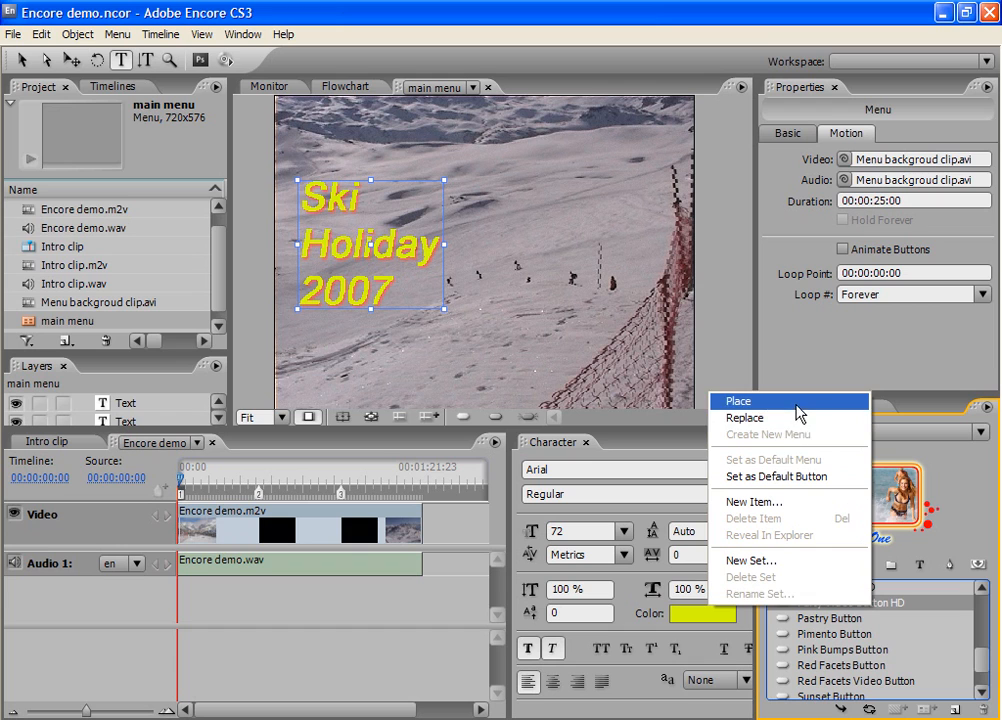
pyautogui.press('v')
pyautogui.click(739, 400)
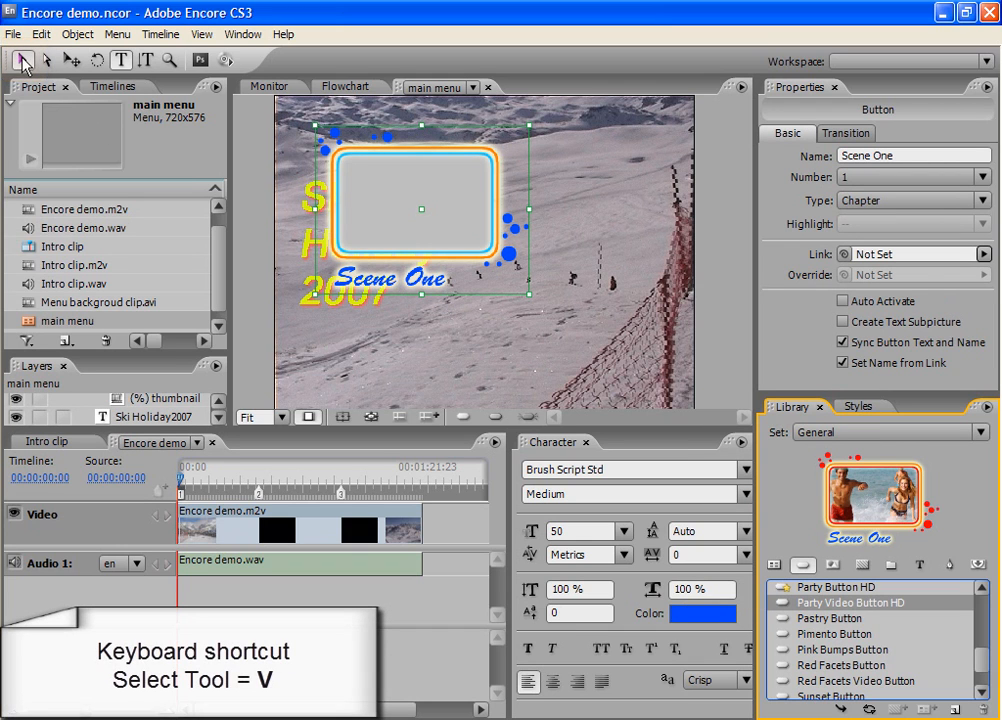
pyautogui.moveTo(505, 276); pyautogui.dragTo(457, 222)
pyautogui.moveTo(412, 178); pyautogui.dragTo(616, 176)
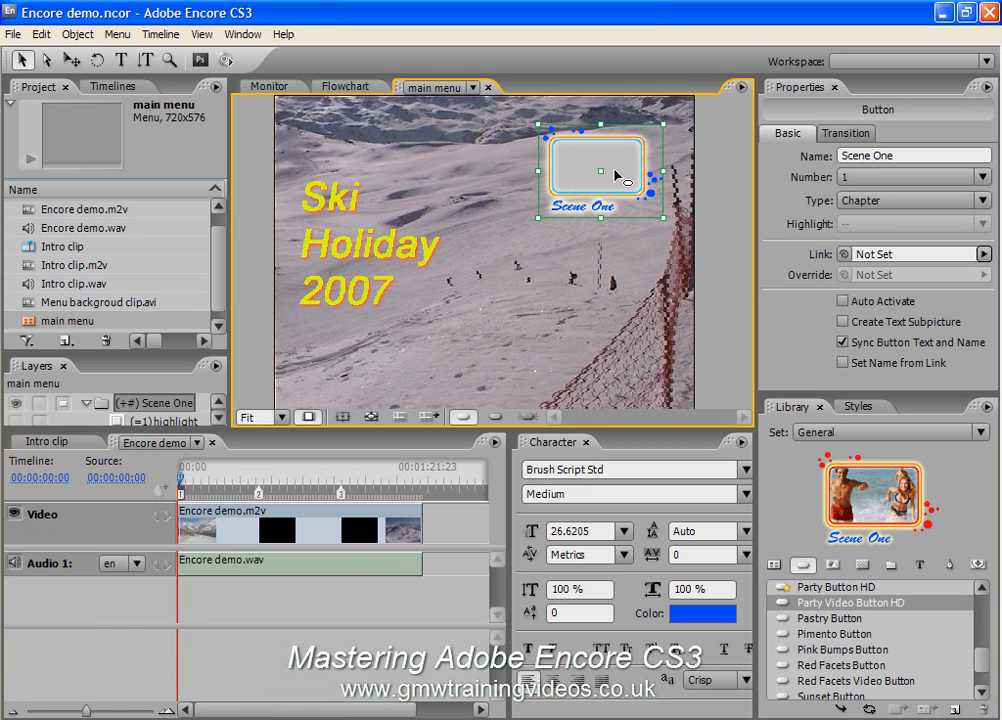